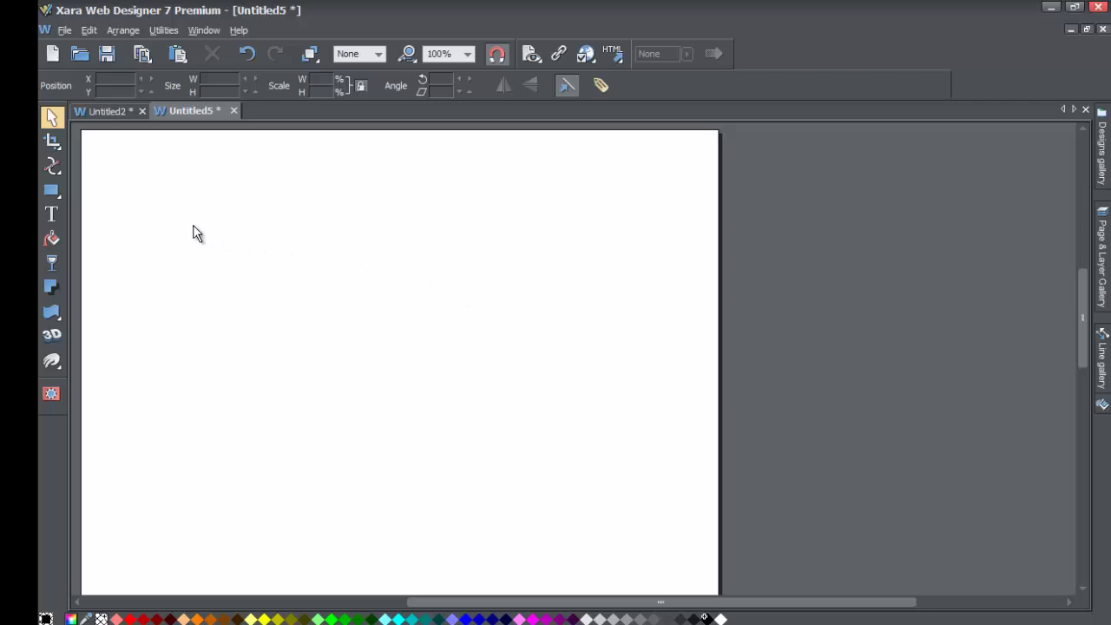
Step: Draw a rounded rectangle about 402 by 189 px on the left half of the page
mouse_move(51, 188)
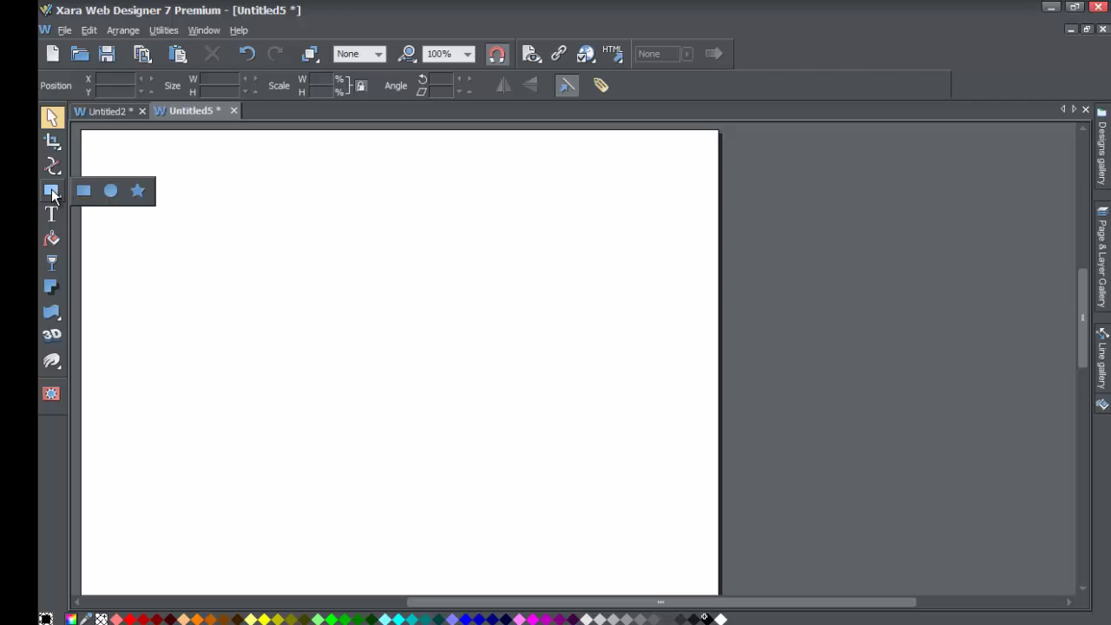
left_click(87, 192)
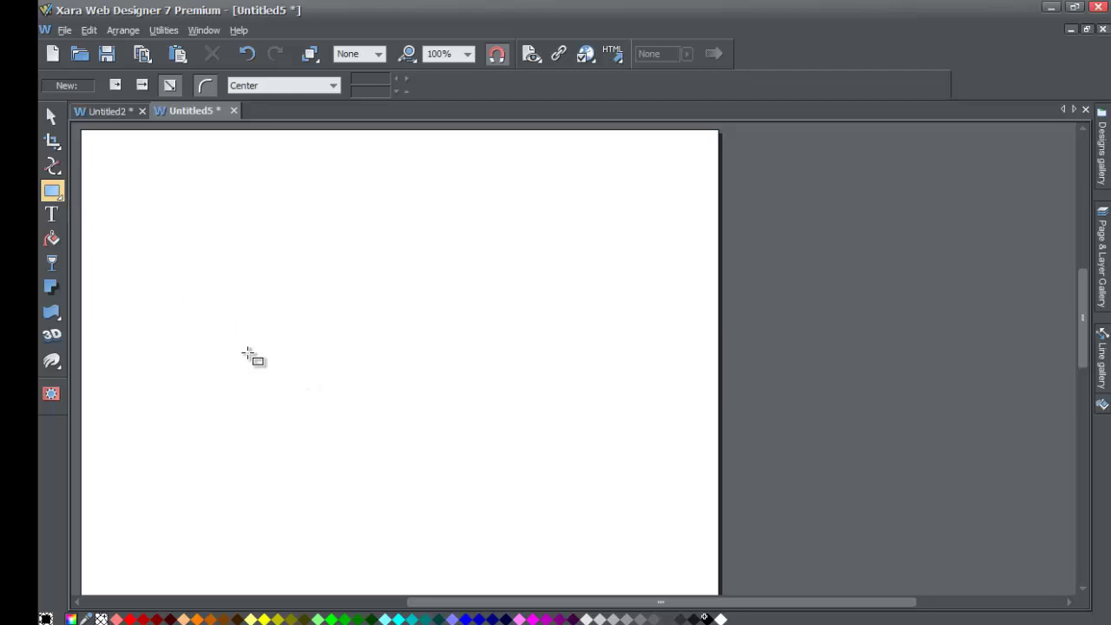
left_click_drag(191, 311, 529, 471)
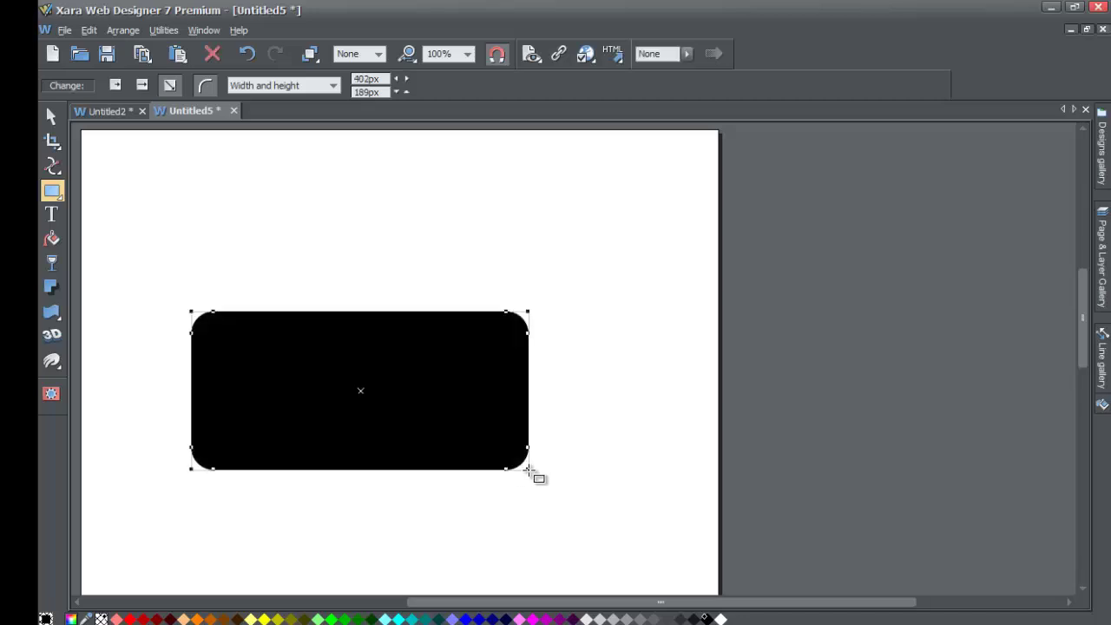
Step: Open Web Properties for the rounded rectangle at its Placeholder settings
right_click(421, 370)
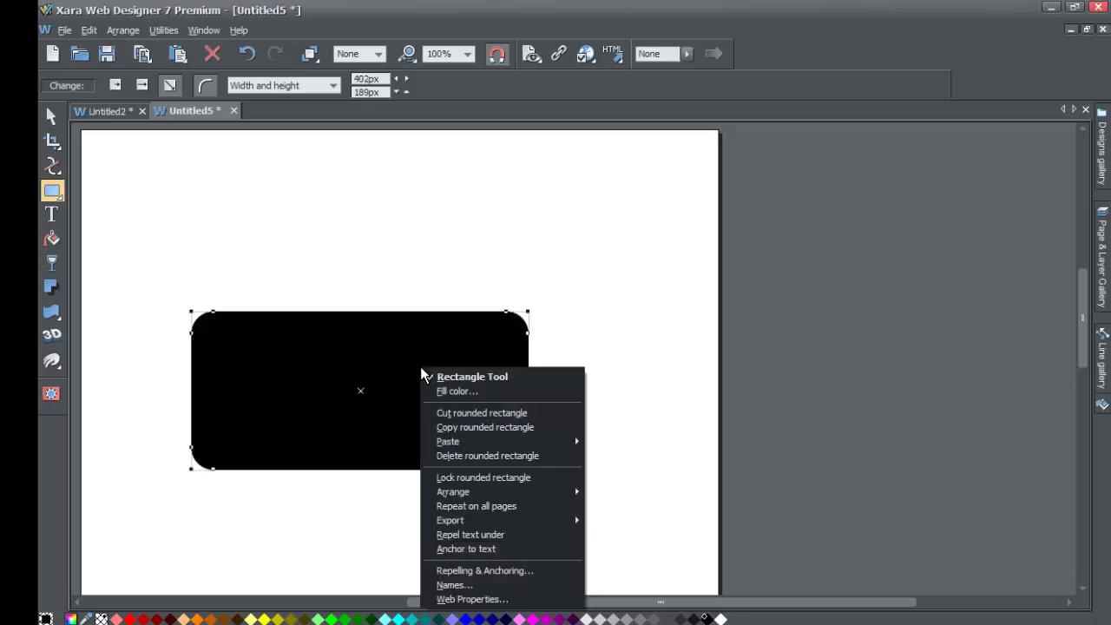
right_click(403, 338)
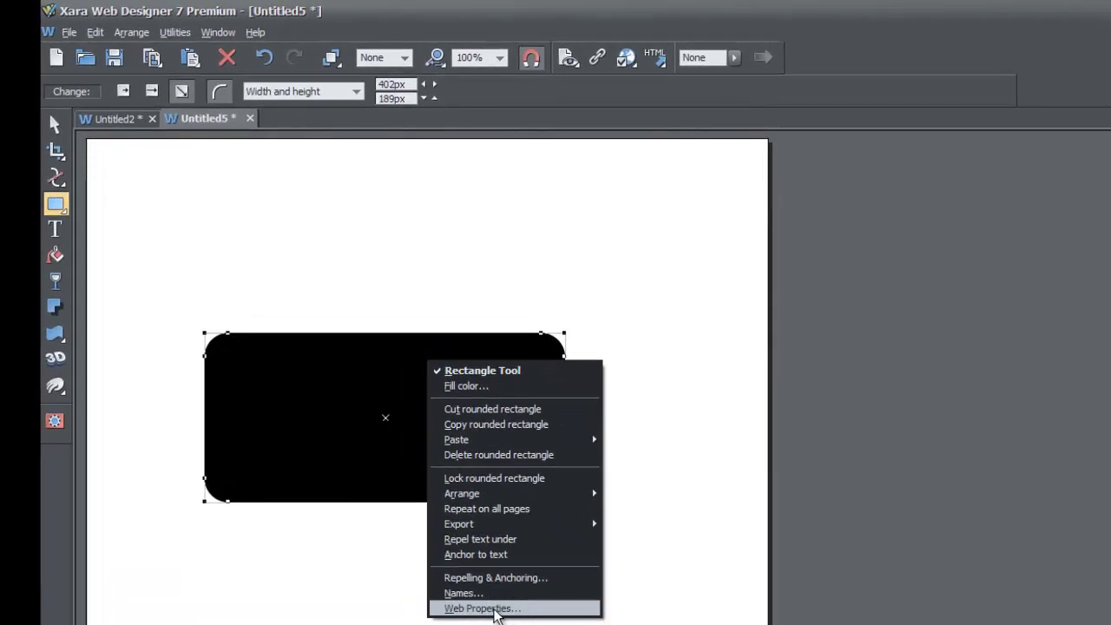
left_click(493, 610)
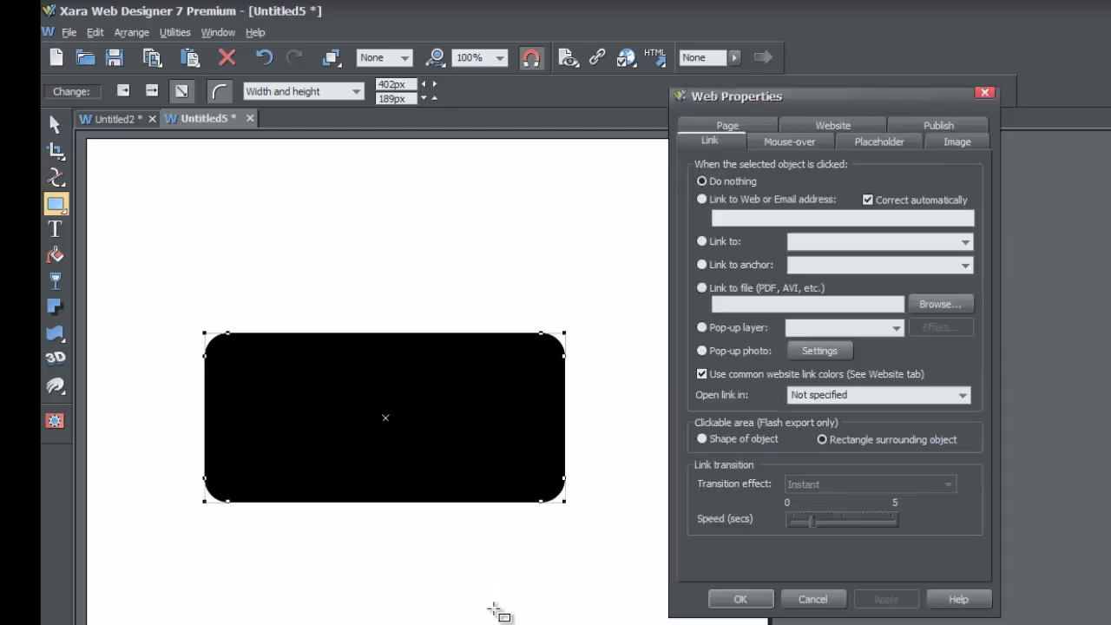
left_click_drag(835, 102, 766, 100)
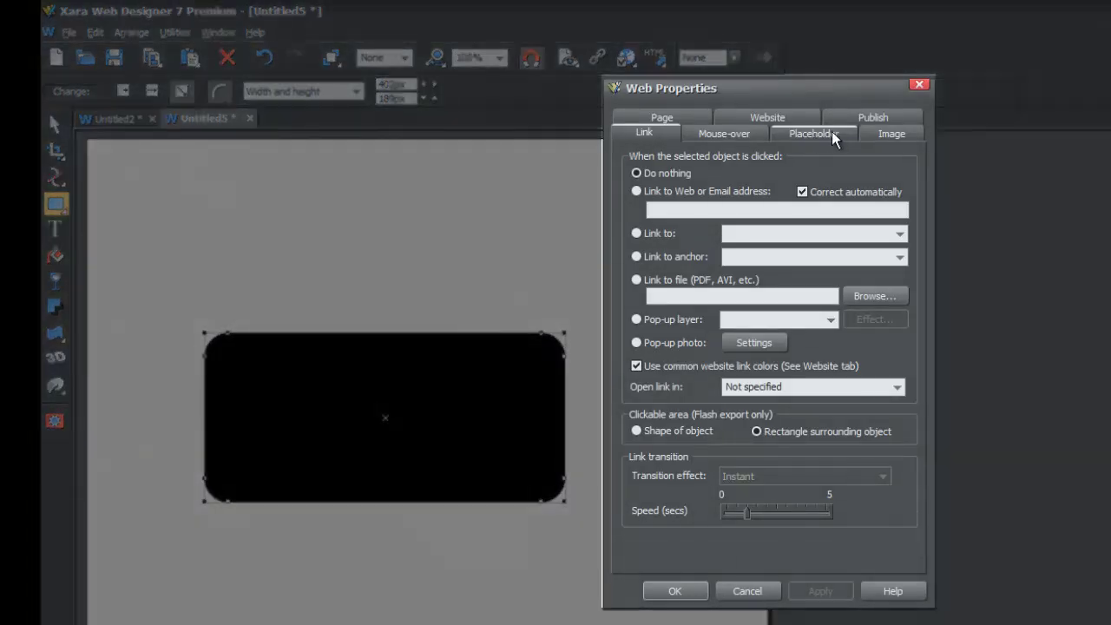
left_click(839, 133)
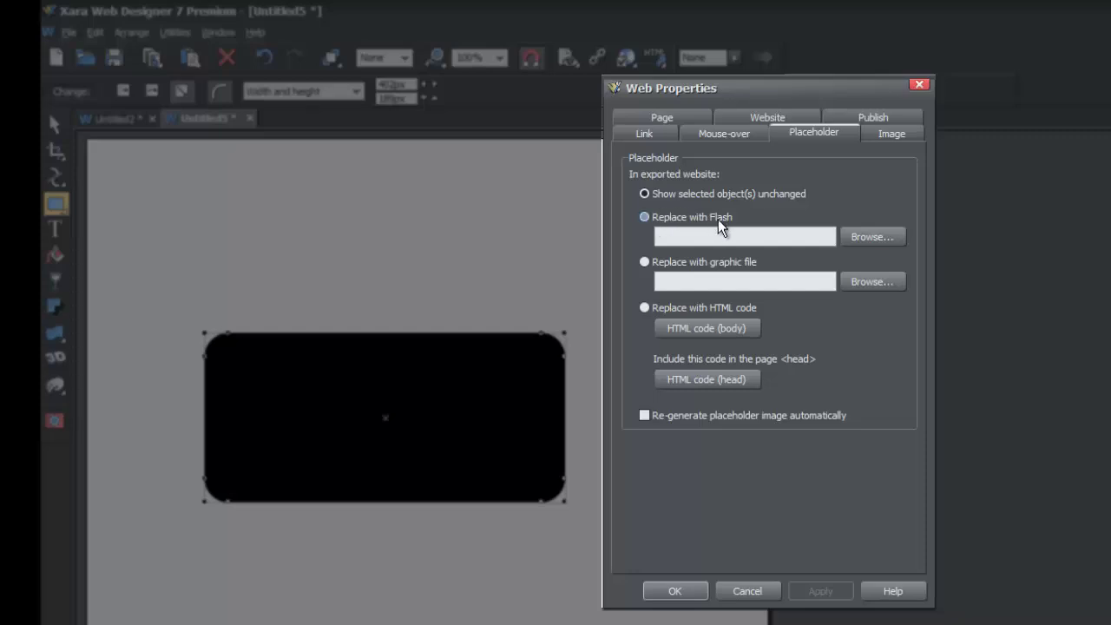
Step: Choose Replace with Flash for the rectangle's placeholder
left_click(643, 218)
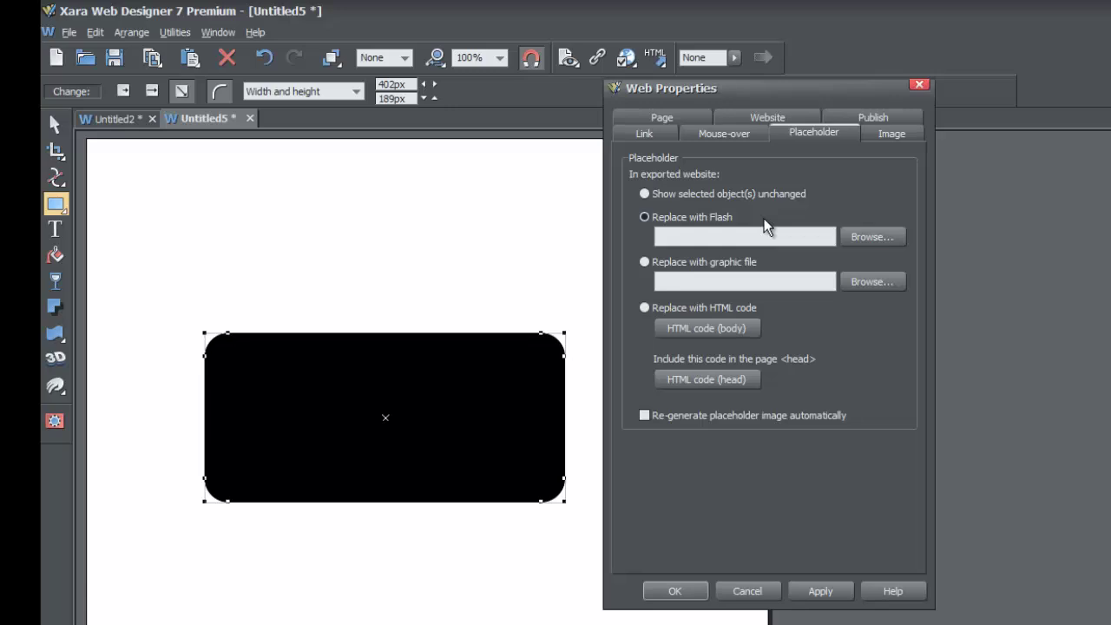
Step: Load Flash_Bar.swf as the Flash file replacing the rectangle
left_click(872, 237)
left_click_drag(750, 182, 645, 207)
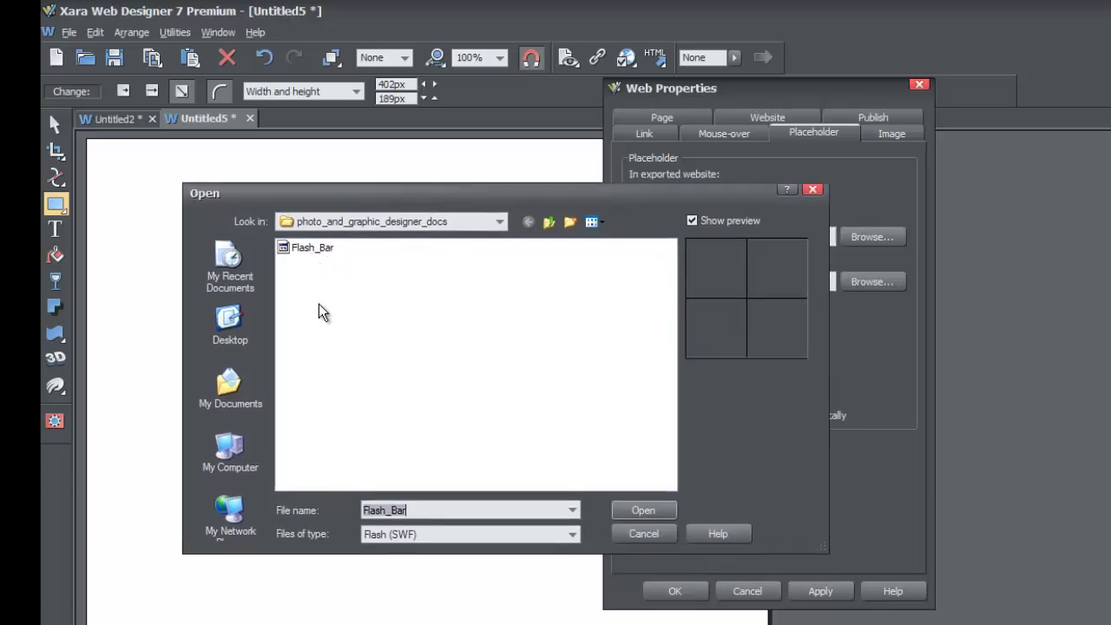
left_click(320, 252)
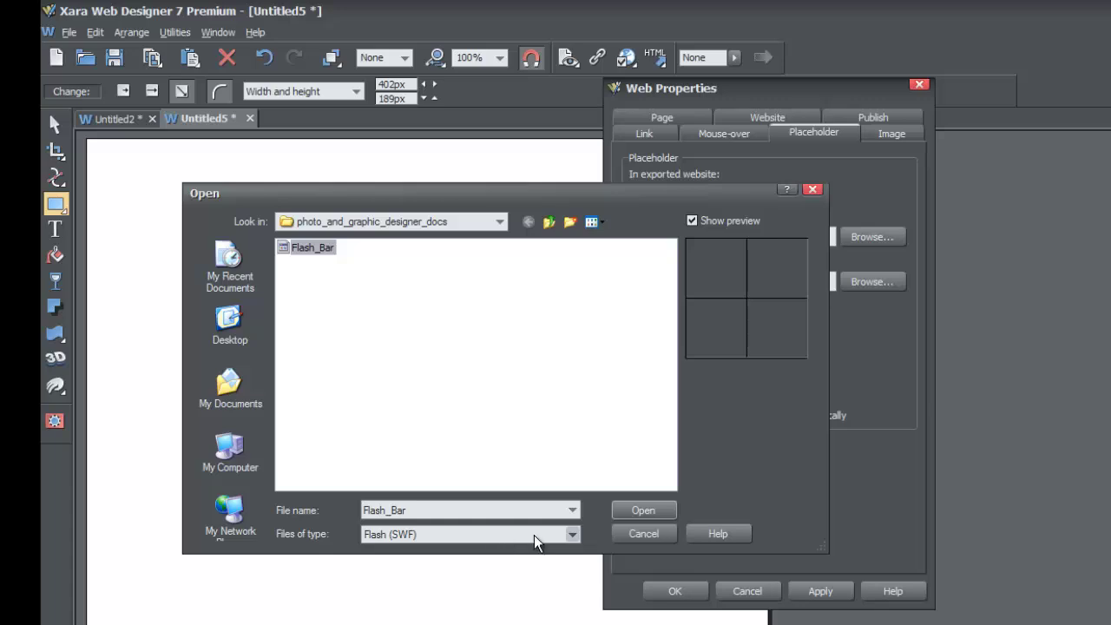
left_click(572, 536)
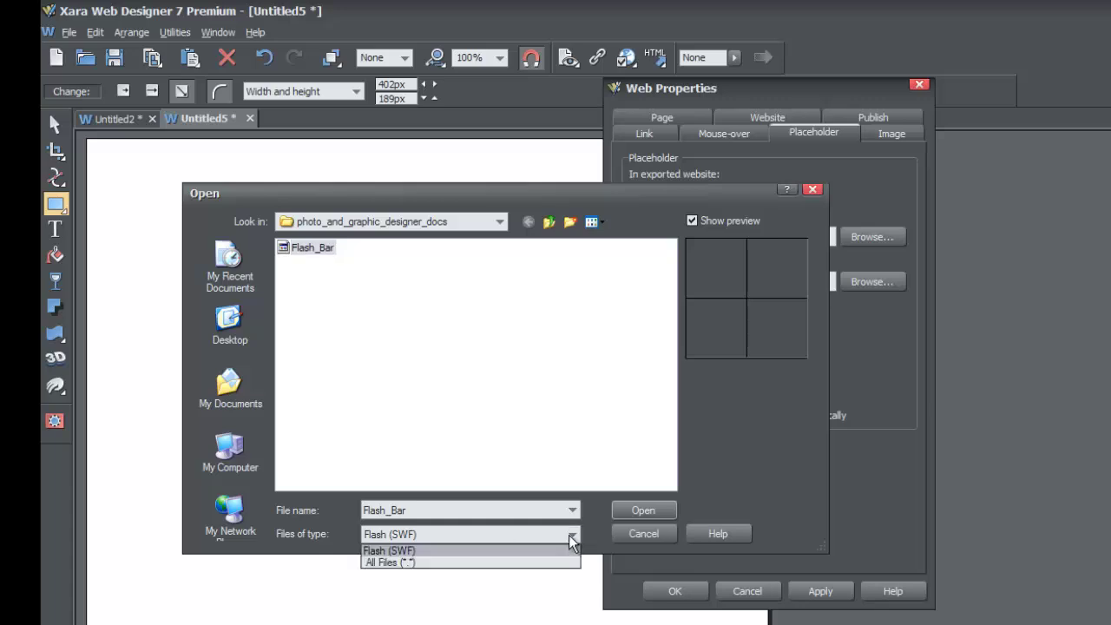
left_click(540, 563)
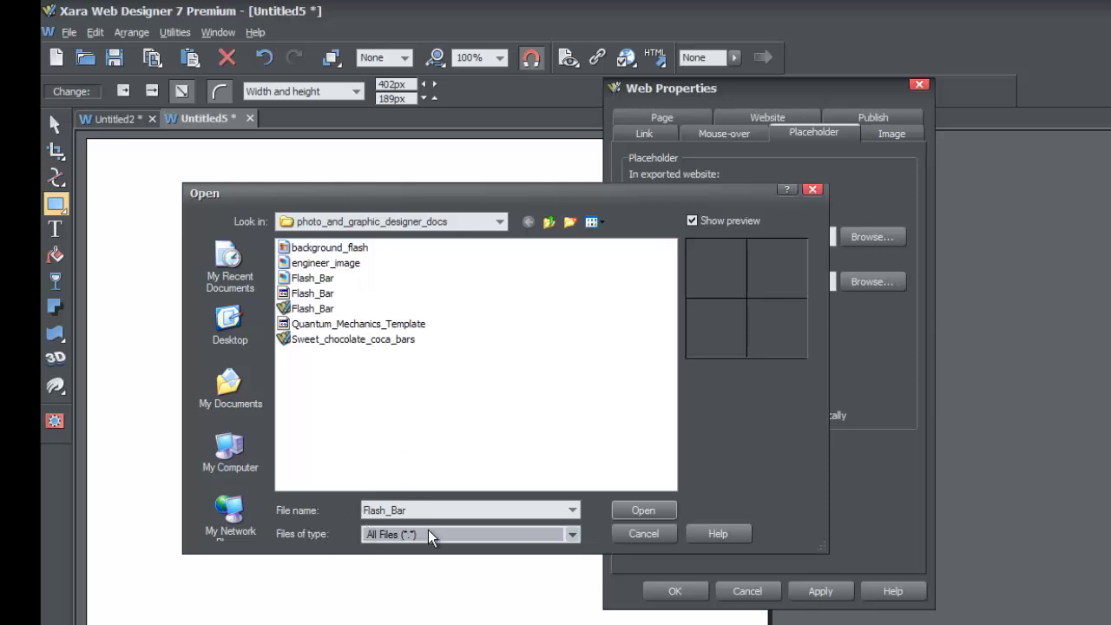
left_click(500, 534)
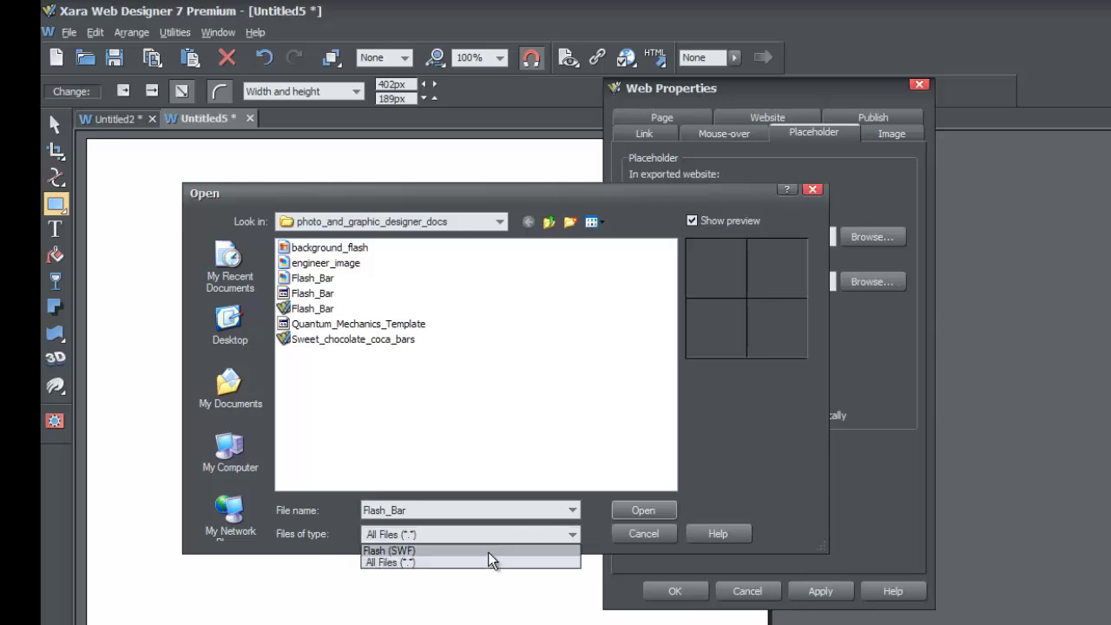
left_click(487, 550)
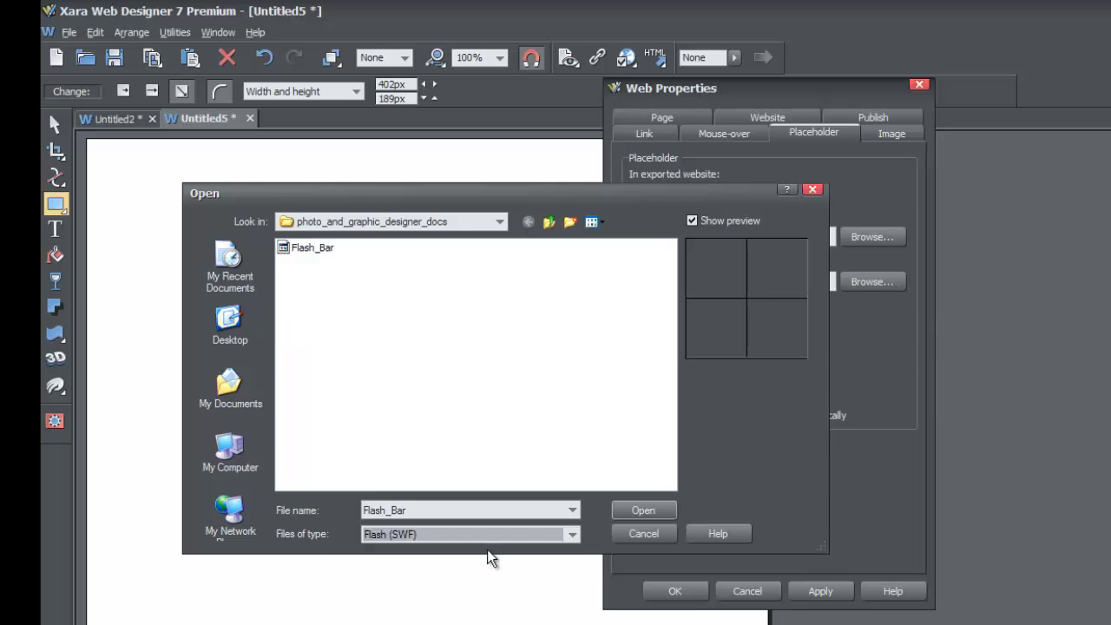
left_click(322, 250)
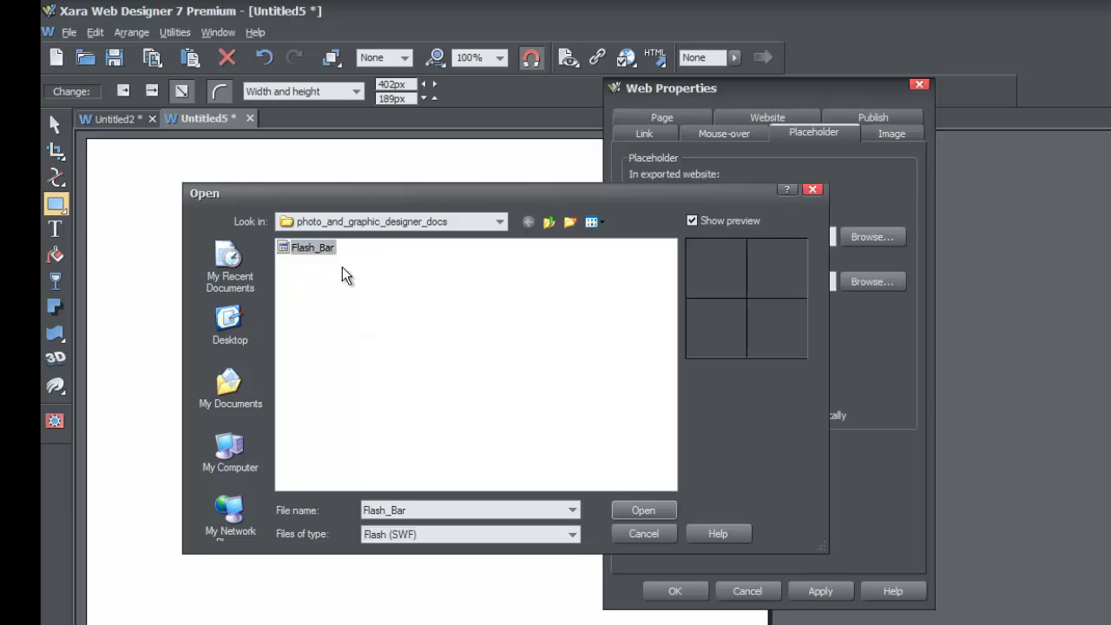
left_click(643, 510)
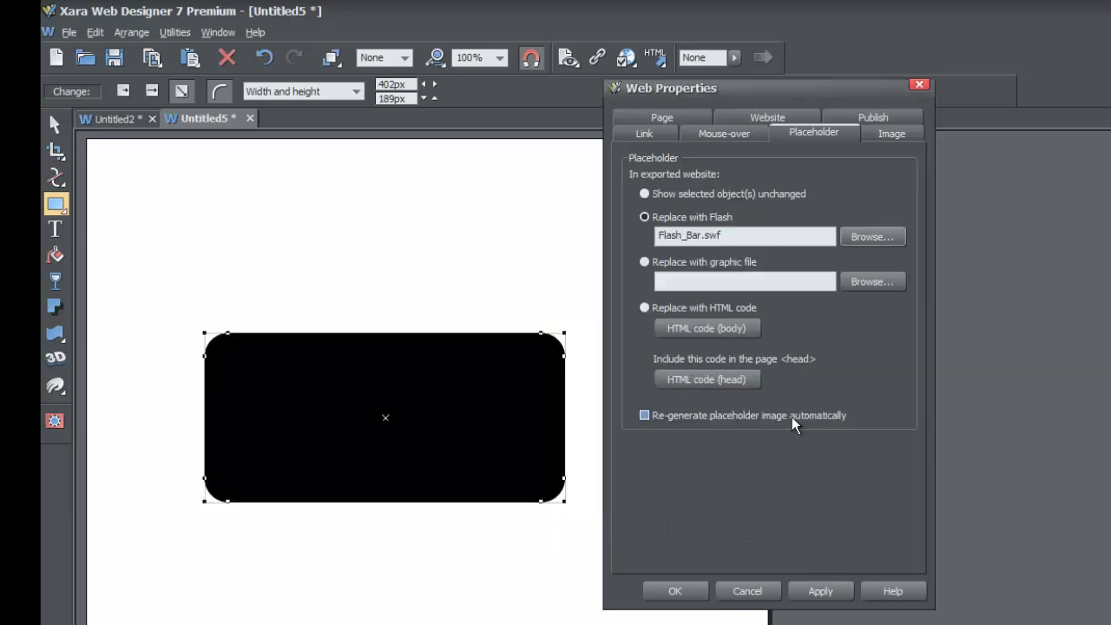
Step: Apply the Flash placeholder setting and preview the page as a website
left_click(821, 591)
left_click(682, 593)
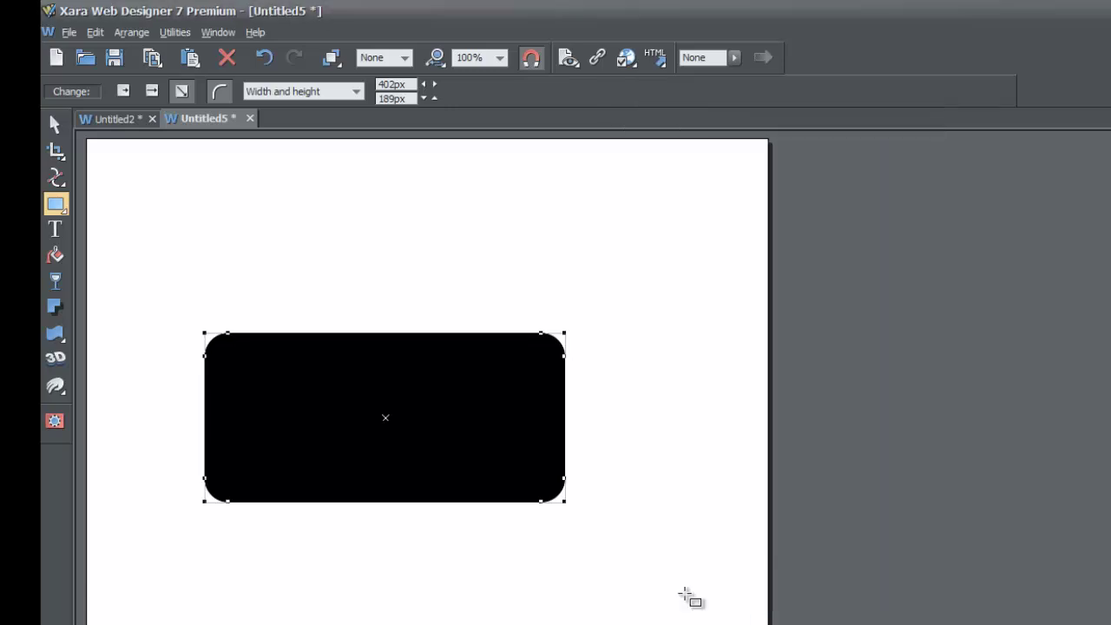
left_click(72, 34)
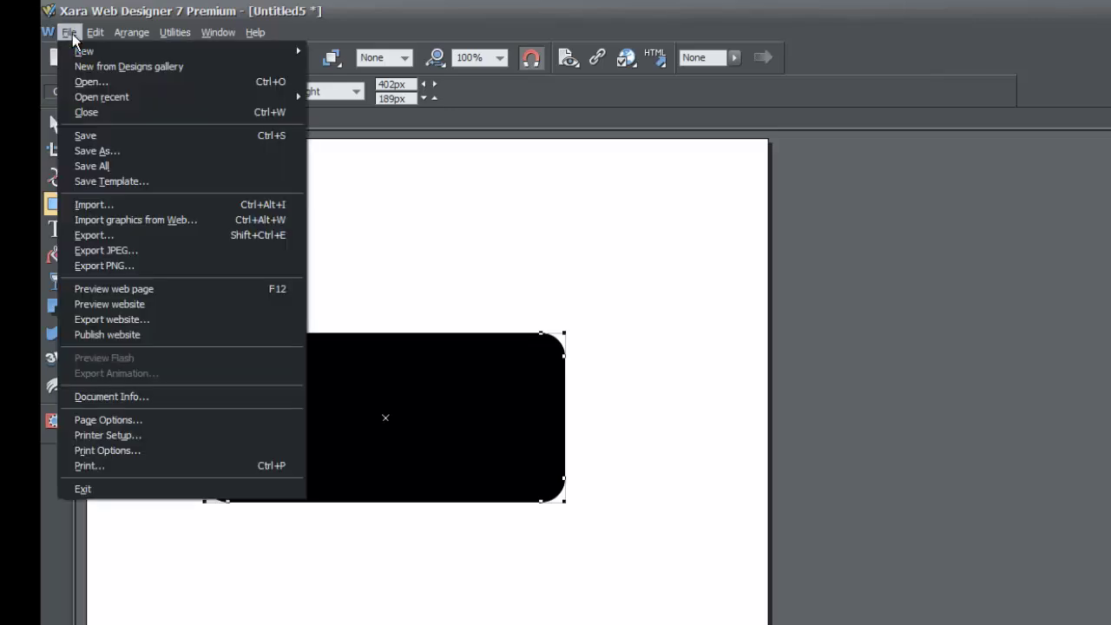
left_click(164, 307)
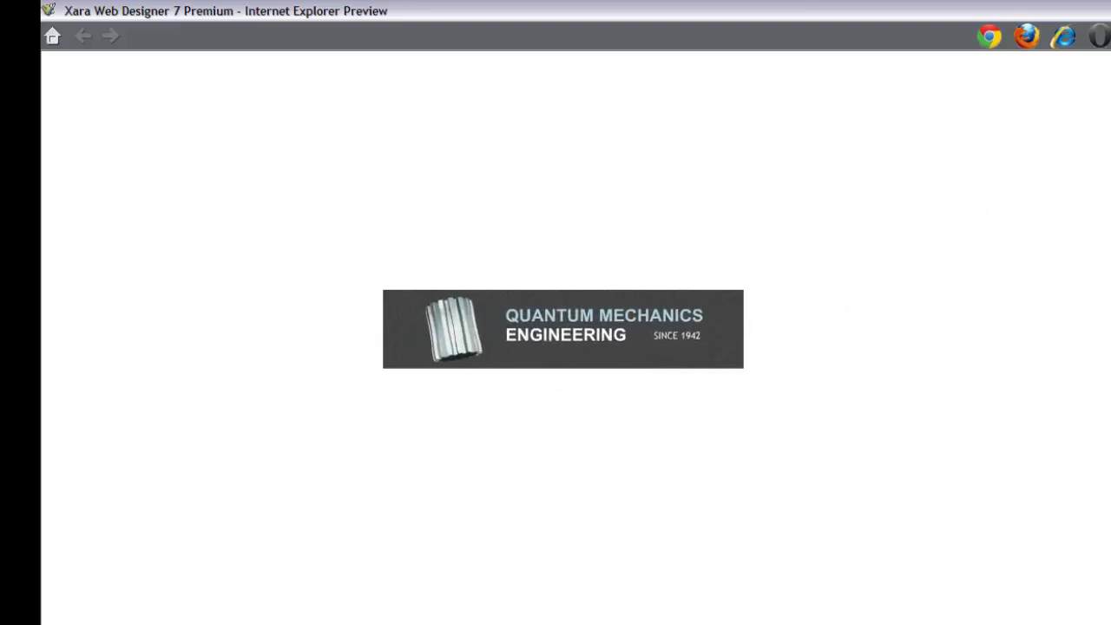
Step: Close the website preview and reopen the Flash placeholder's Web Properties Placeholder settings
left_click(1069, 8)
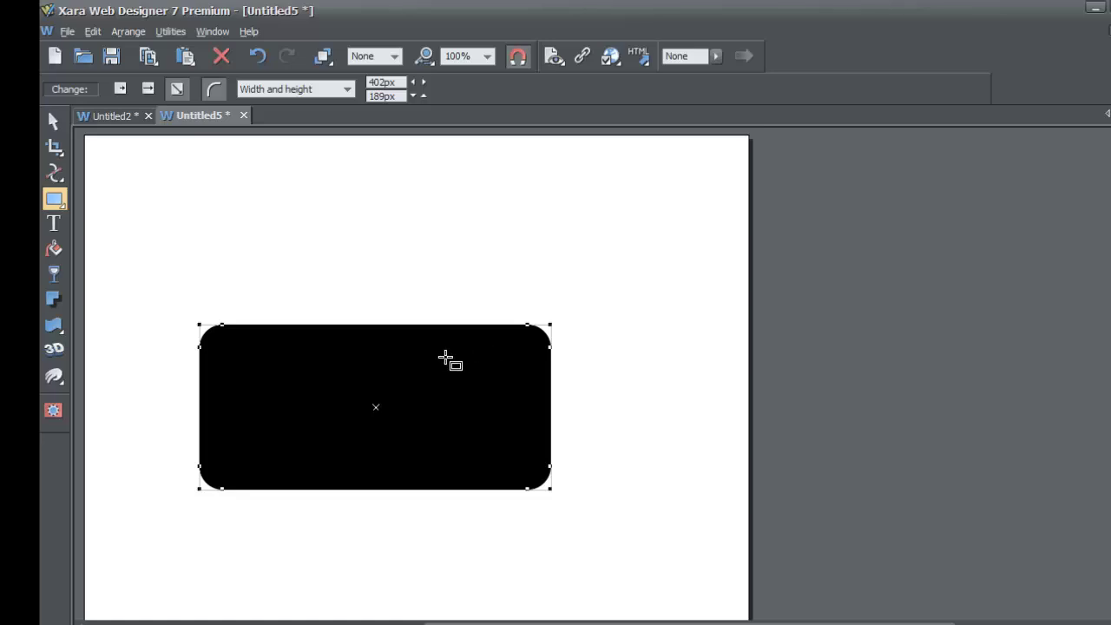
right_click(395, 365)
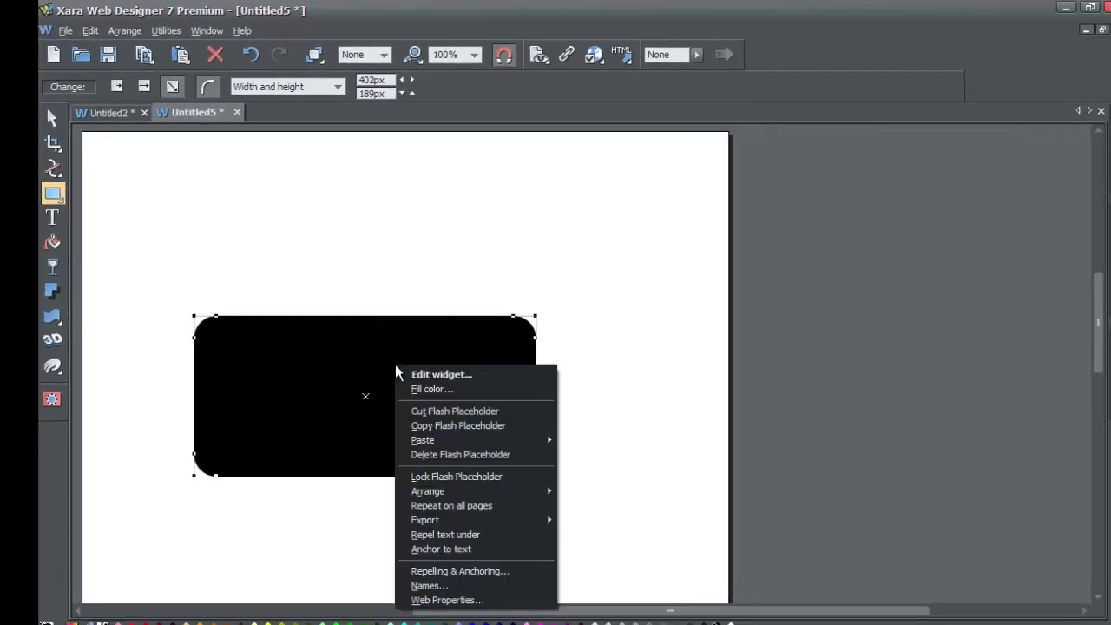
right_click(360, 335)
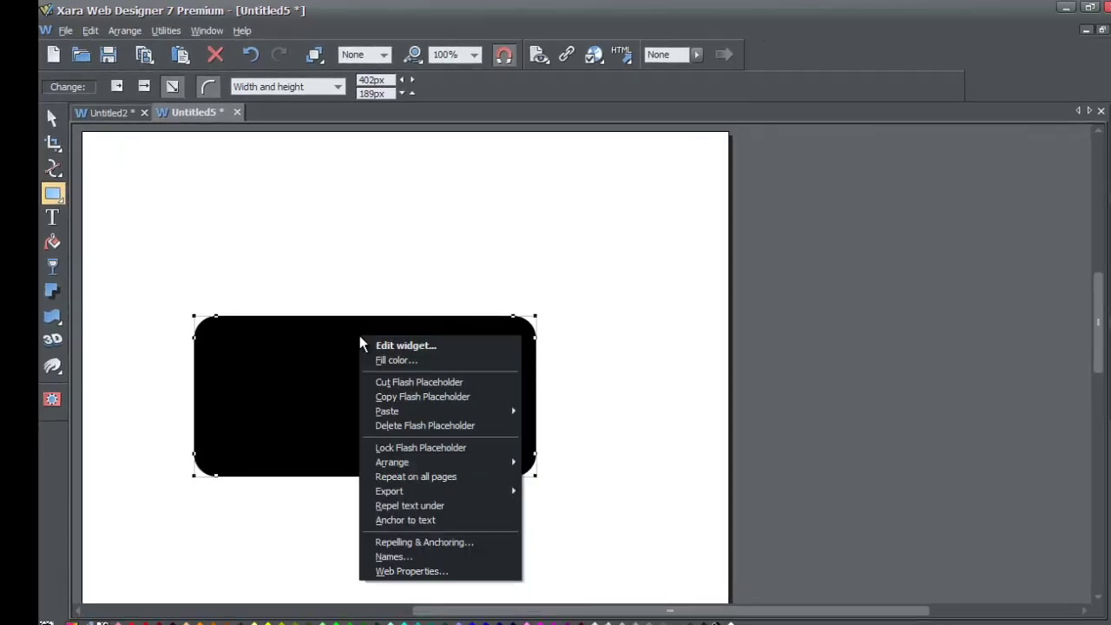
left_click(428, 569)
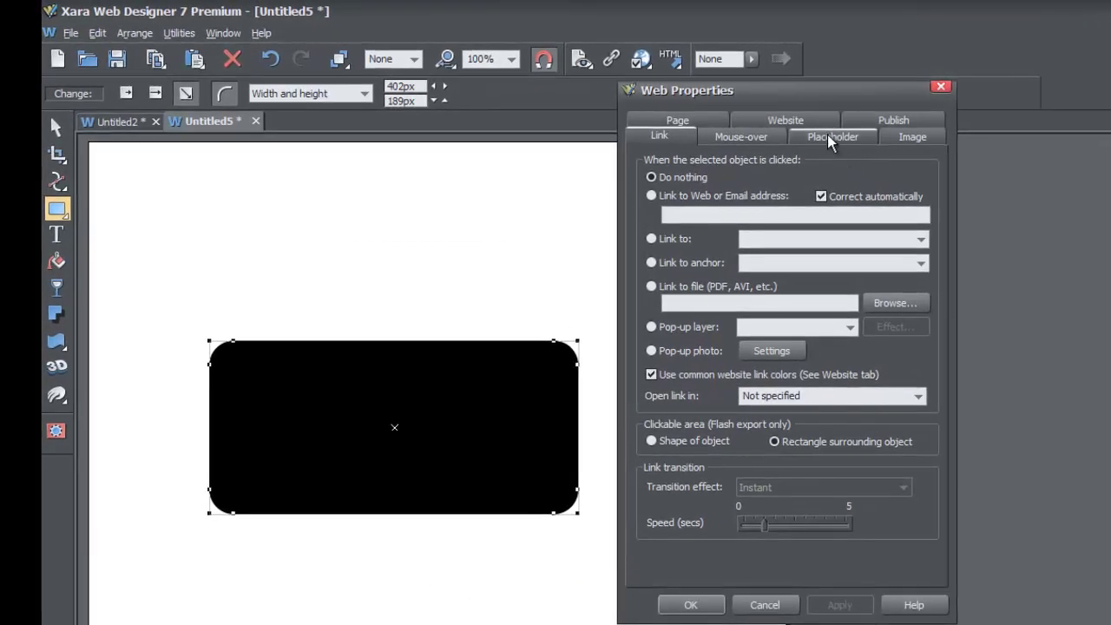
left_click(827, 136)
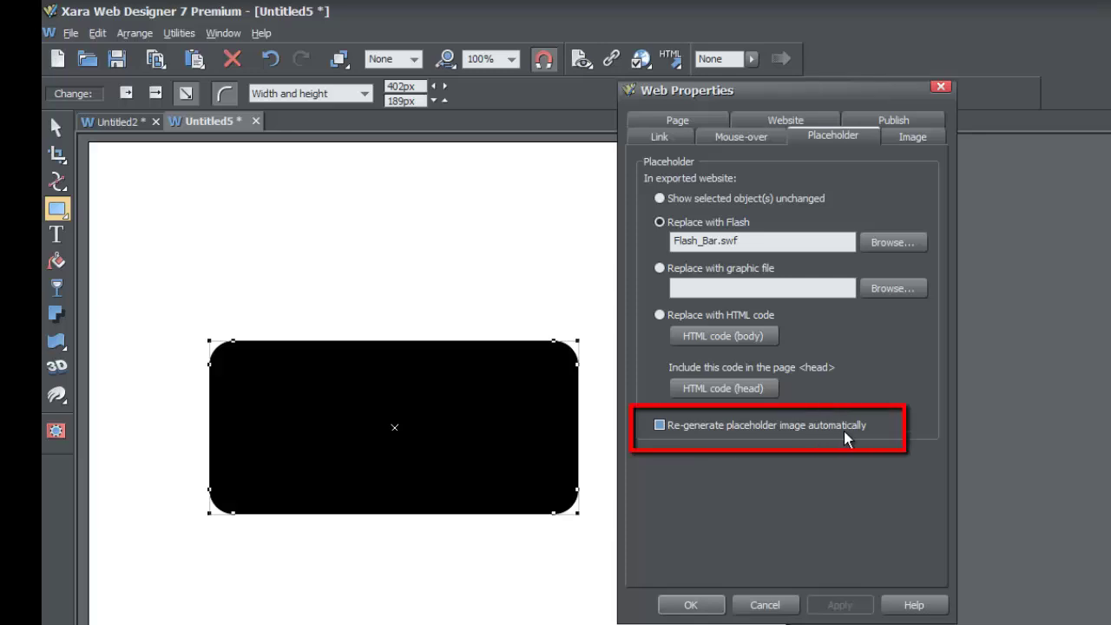
Step: Enable Re-generate placeholder image automatically, apply it, then cancel the dialog
left_click(660, 425)
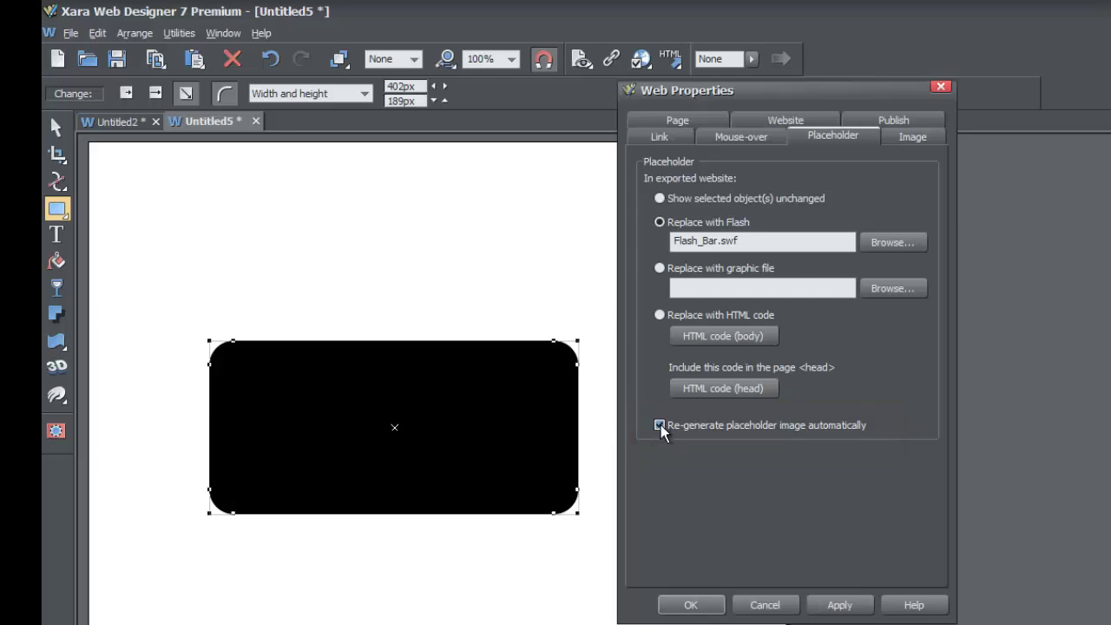
left_click(823, 605)
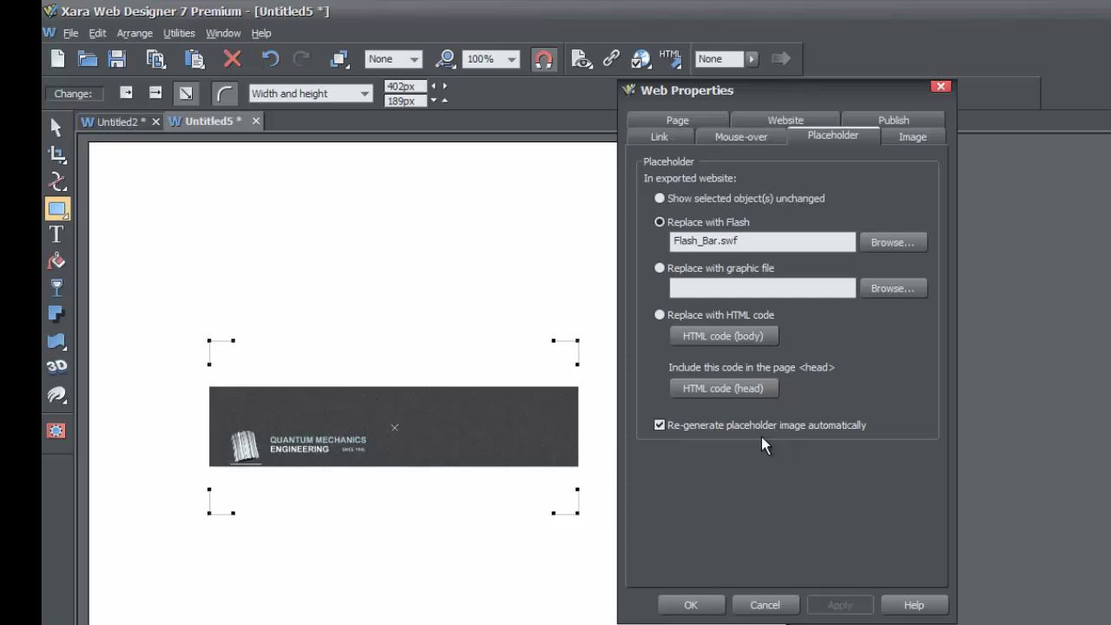
left_click(730, 428)
left_click(790, 430)
left_click(765, 605)
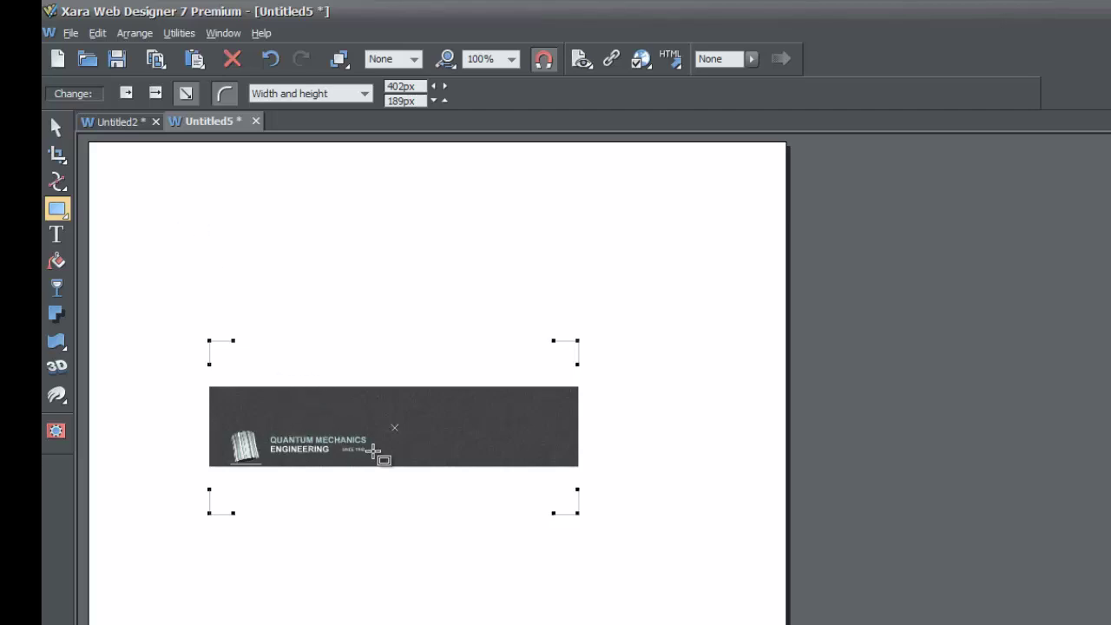
left_click(56, 128)
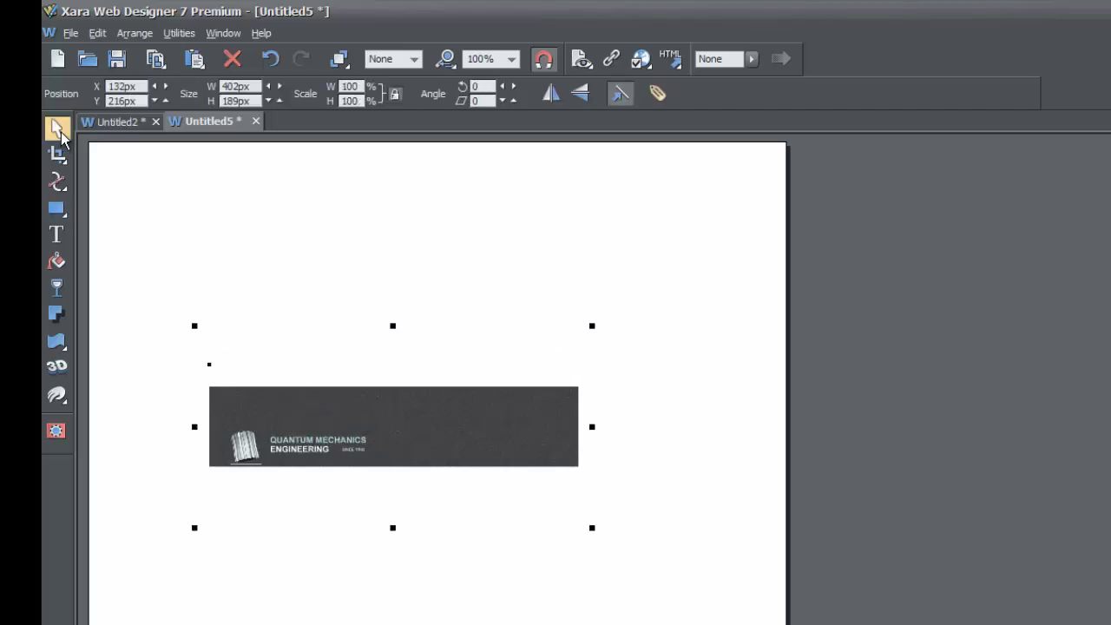
left_click(71, 33)
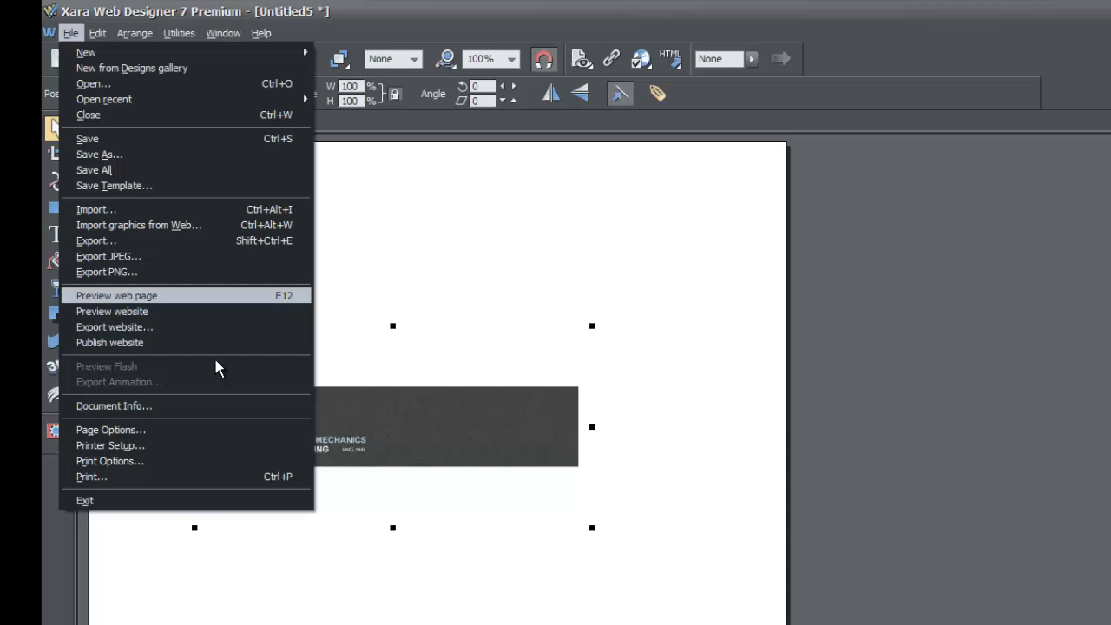
left_click(204, 311)
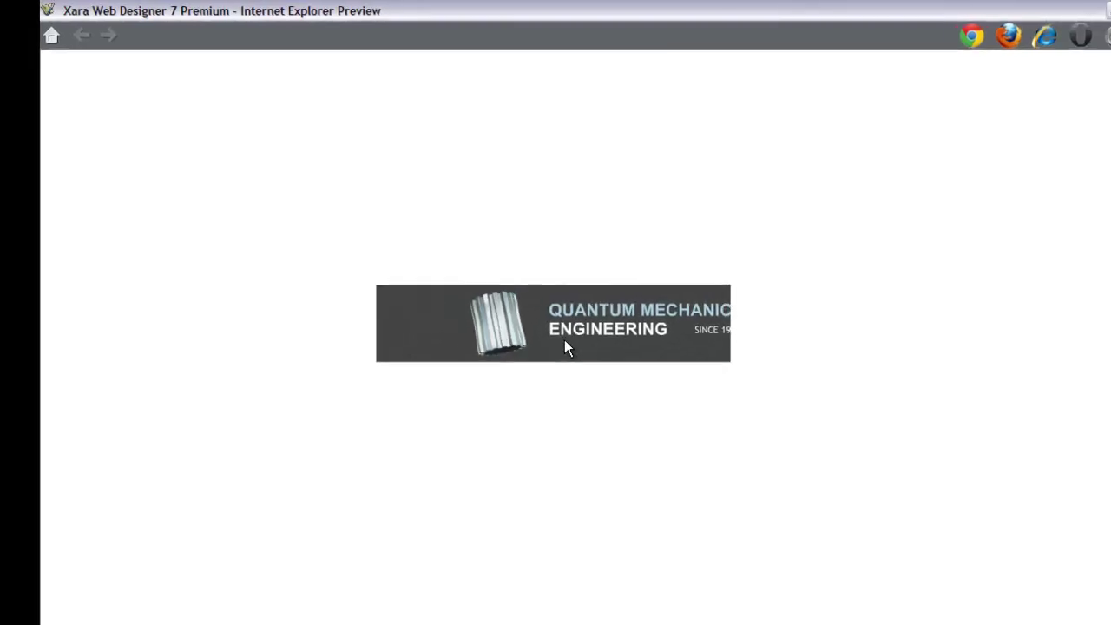
left_click(1104, 8)
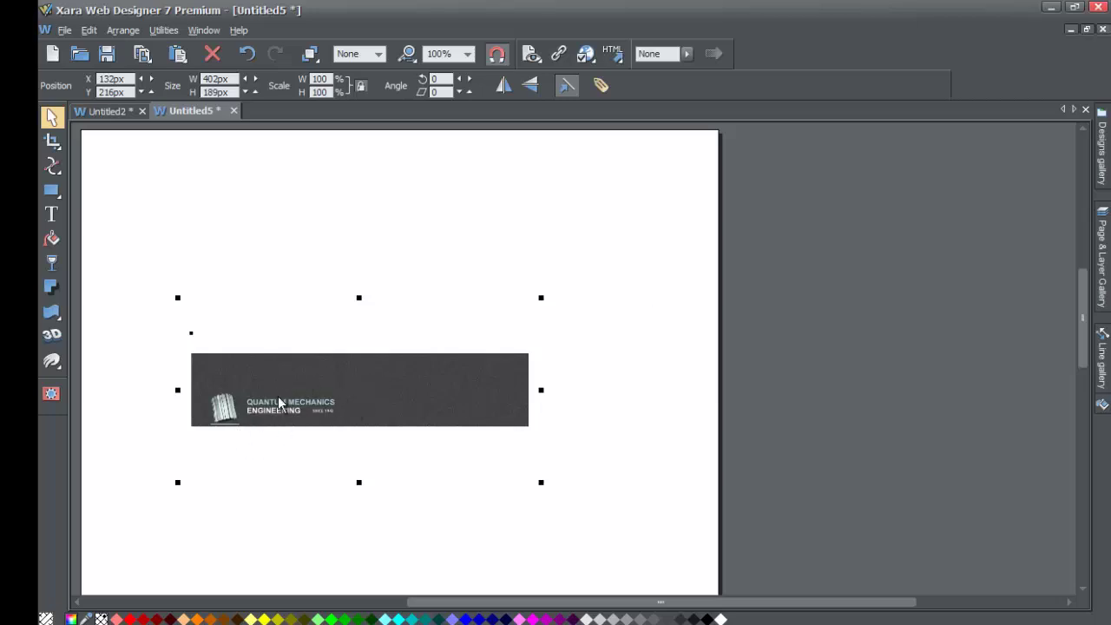
Step: Select the banner placeholder group and delete it
left_click(444, 298)
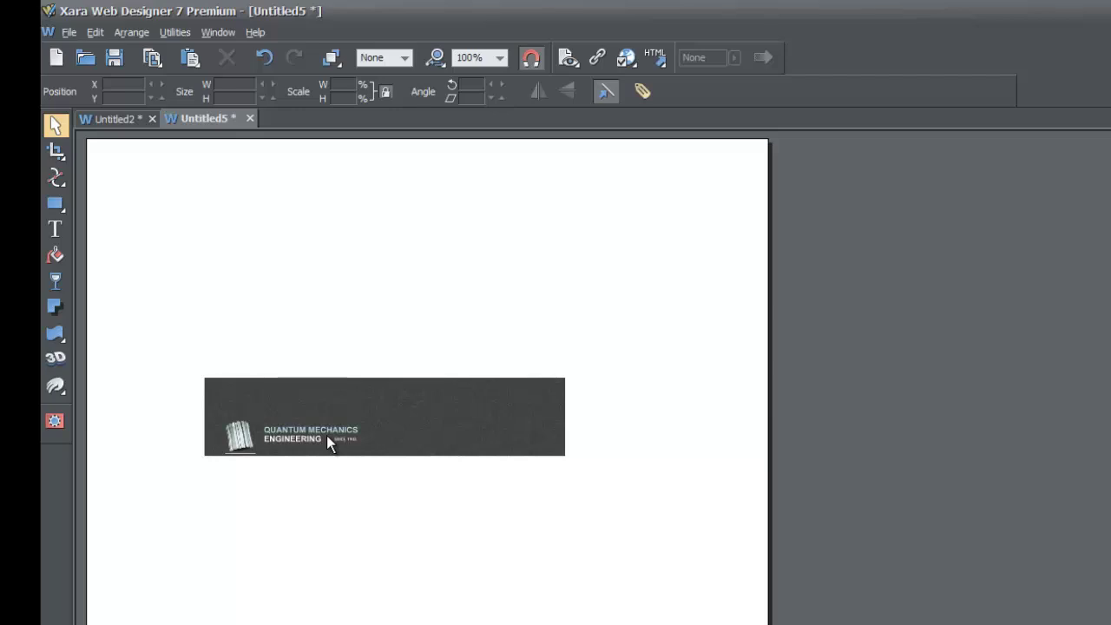
left_click(335, 406)
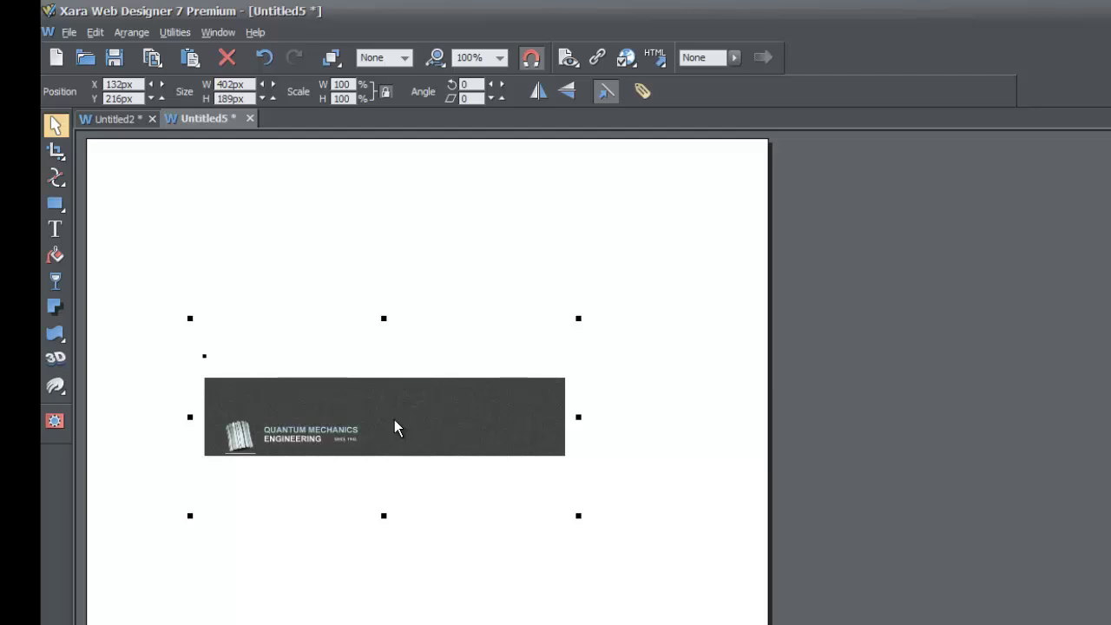
key("Delete")
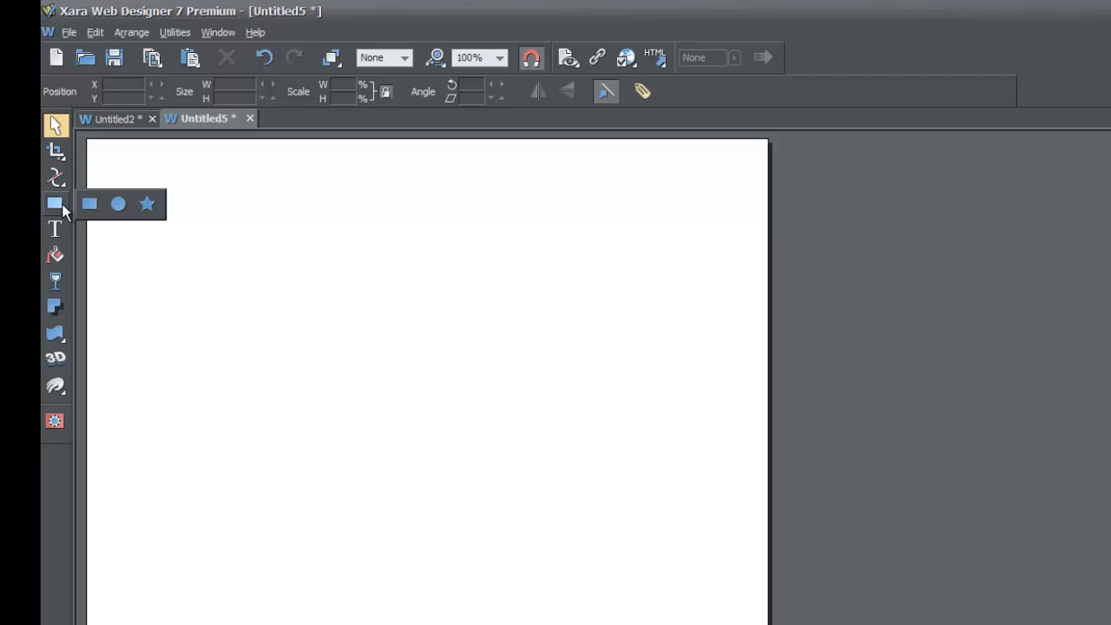
Step: Draw a 530×157 px rectangle across the page and open its Web Properties Placeholder settings
left_click(89, 203)
mouse_move(168, 346)
left_mouse_down()
mouse_move(361, 396)
mouse_move(573, 478)
mouse_move(605, 478)
mouse_move(614, 464)
left_mouse_up()
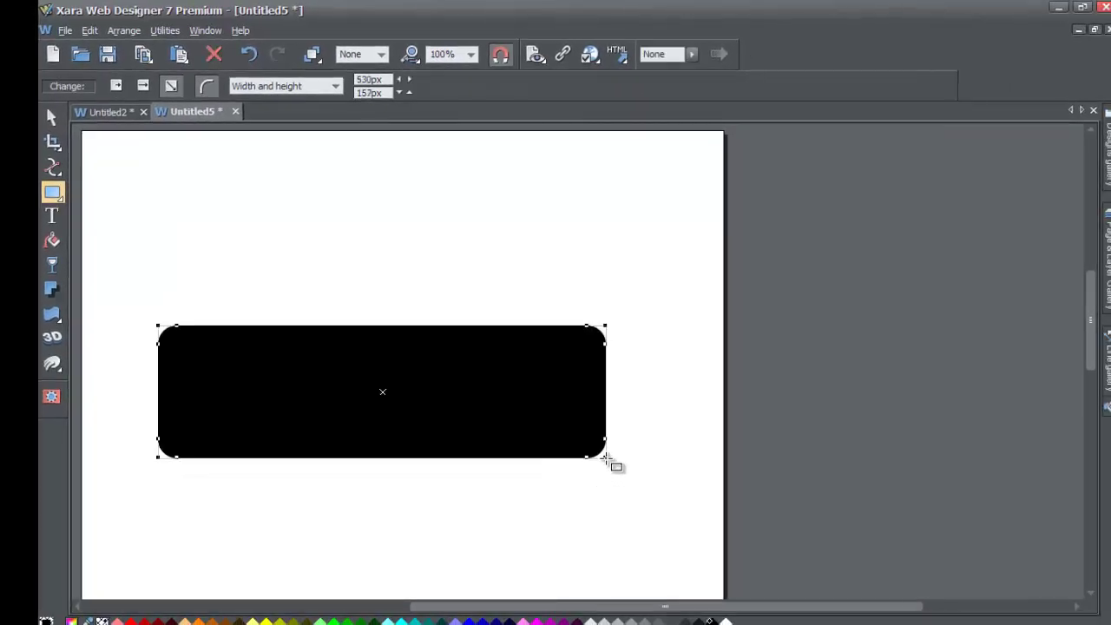
right_click(508, 411)
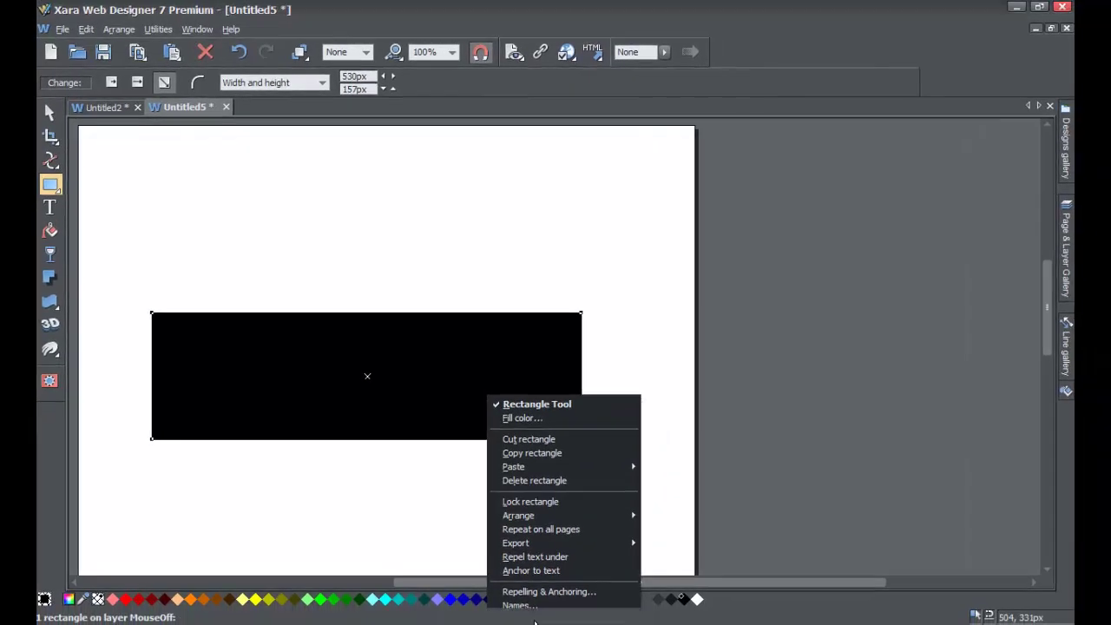
left_click(534, 622)
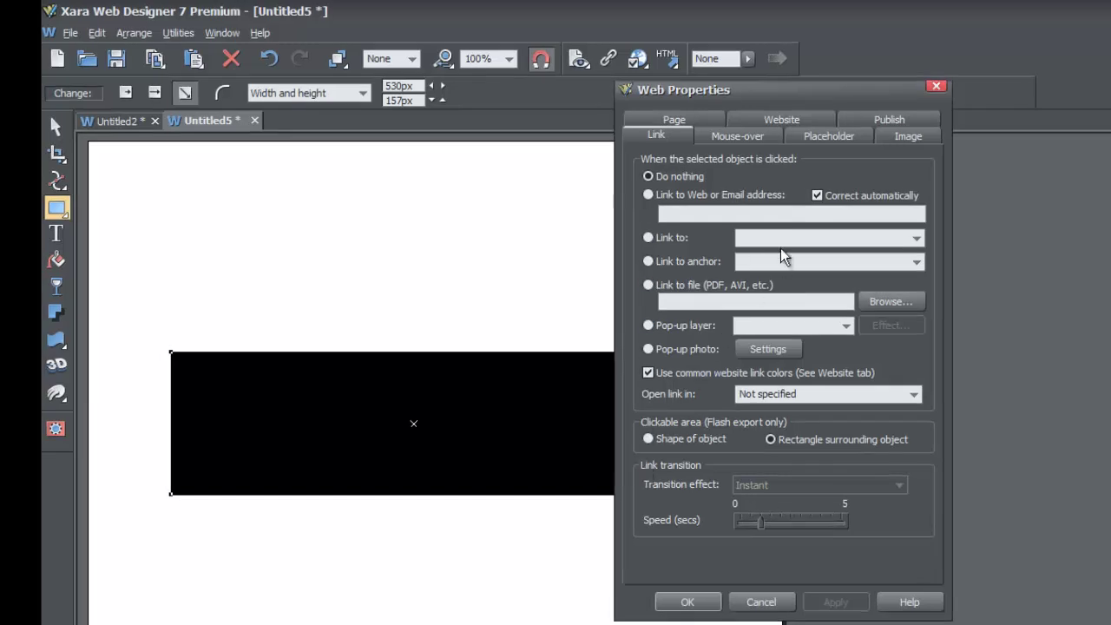
left_click(835, 139)
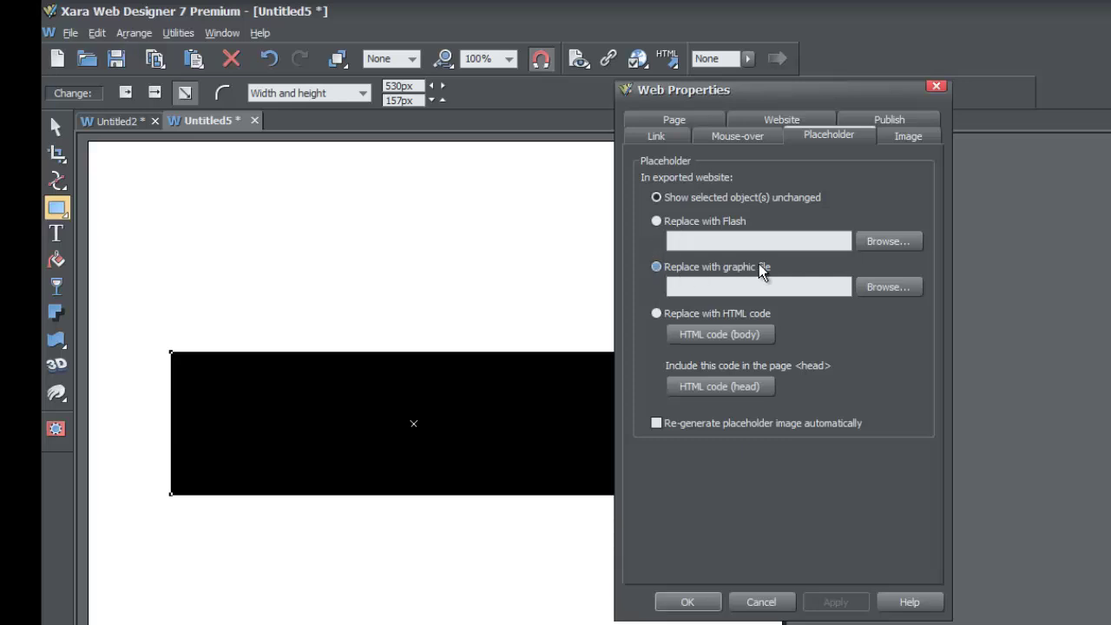
Step: Use Flash_Bar.gif as the replacement graphic file, with Re-generate placeholder image automatically ticked
left_click(657, 267)
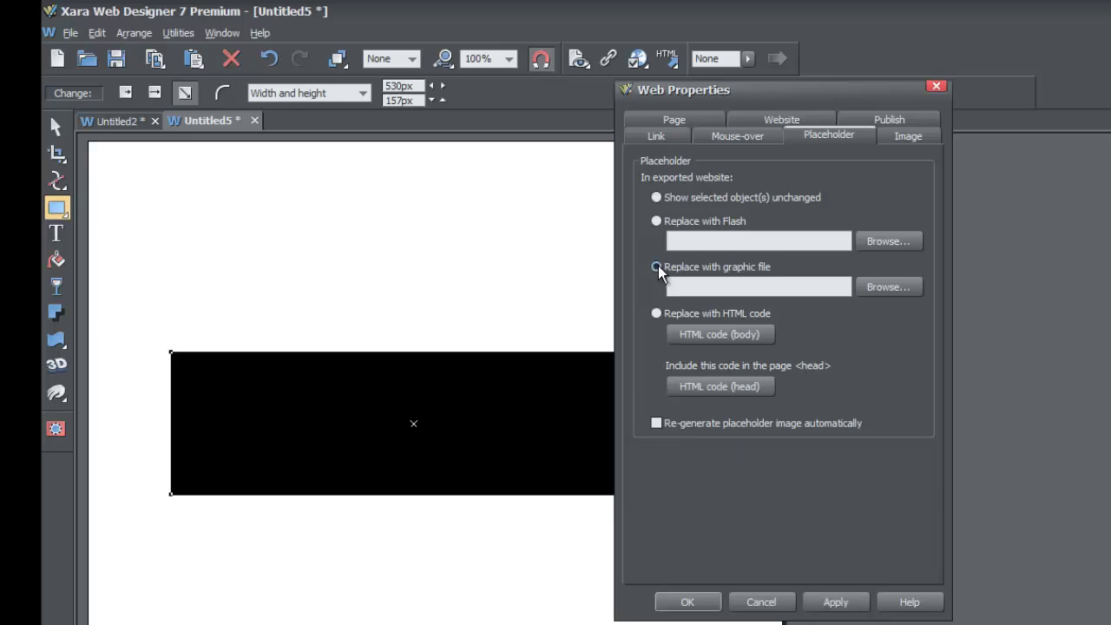
left_click(869, 291)
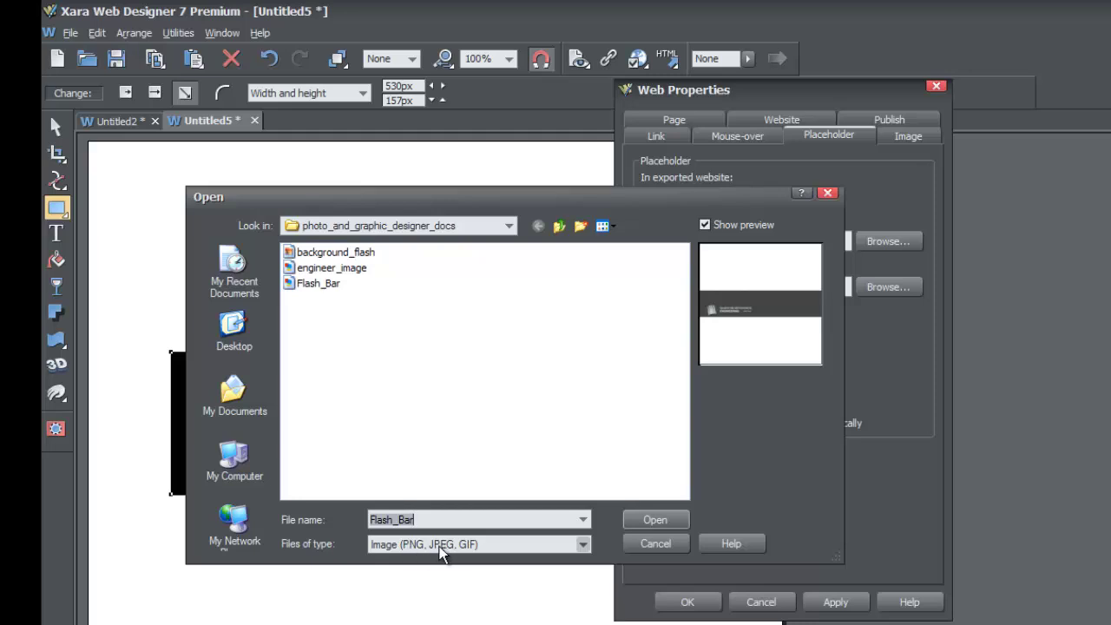
left_click(322, 290)
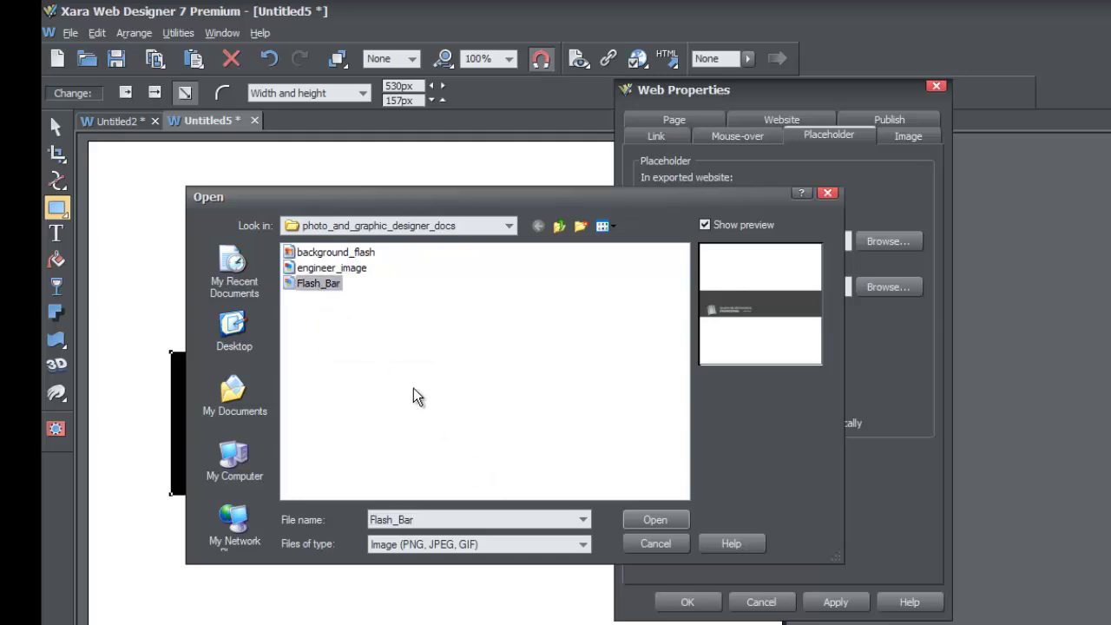
left_click(654, 521)
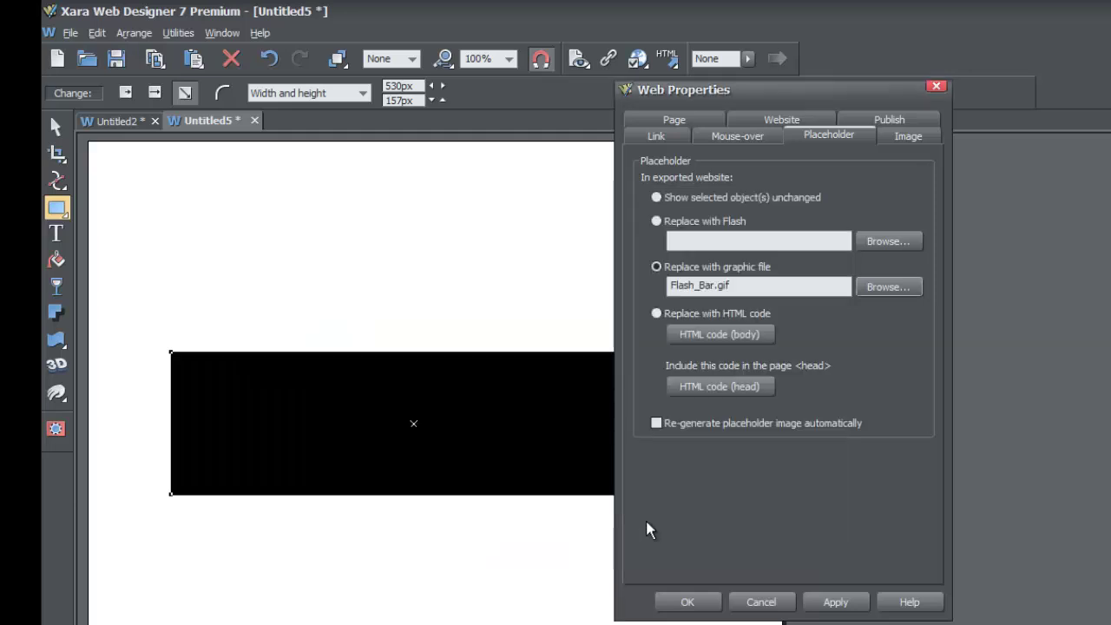
left_click(656, 424)
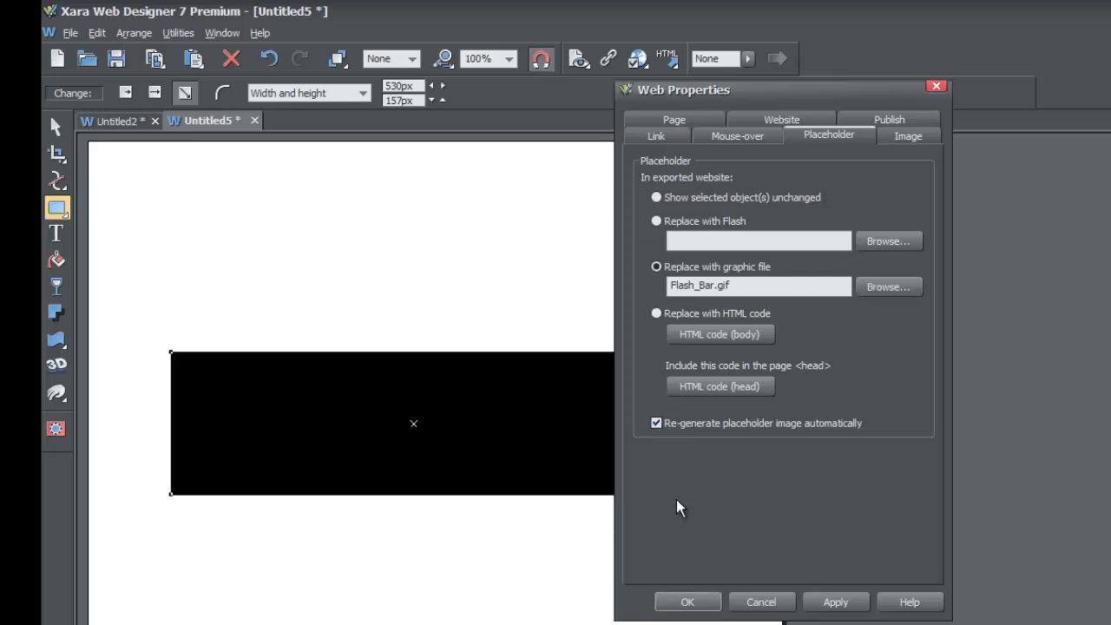
Step: Apply the Flash_Bar.gif placeholder setting and close Web Properties with OK
left_click(835, 601)
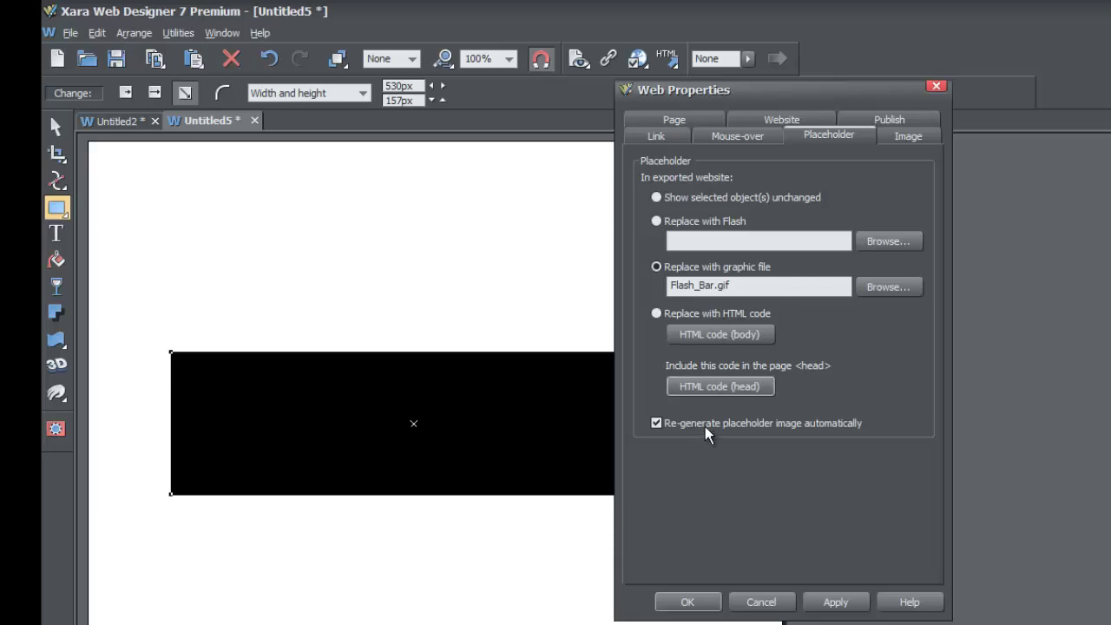
left_click(683, 592)
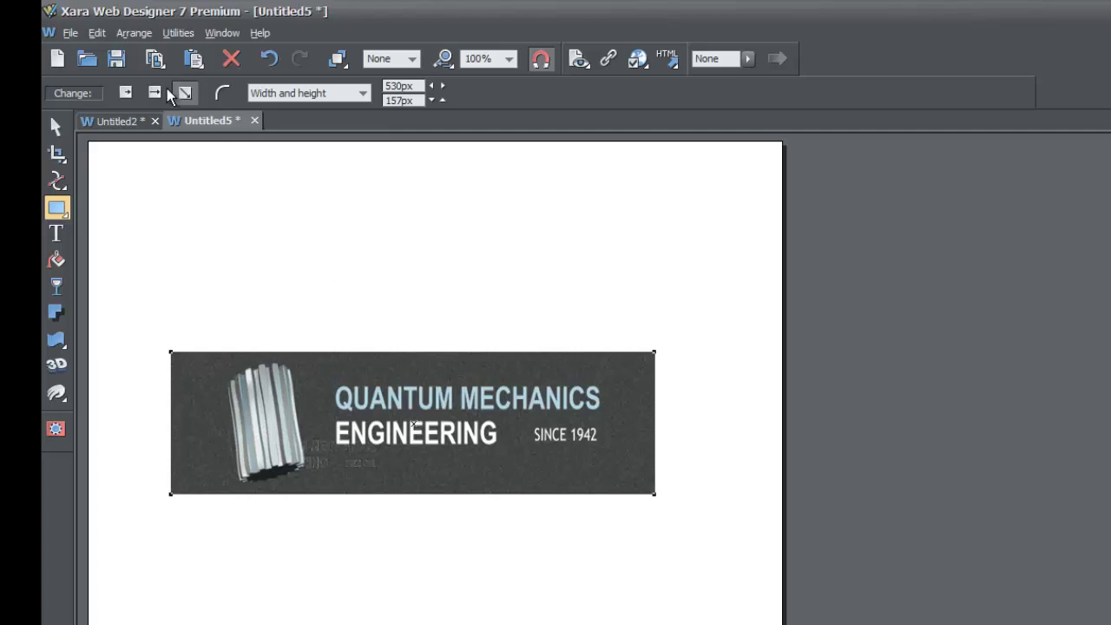
Step: Preview the website with the animated Flash_Bar.gif banner, then view the preview in Firefox
left_click(69, 33)
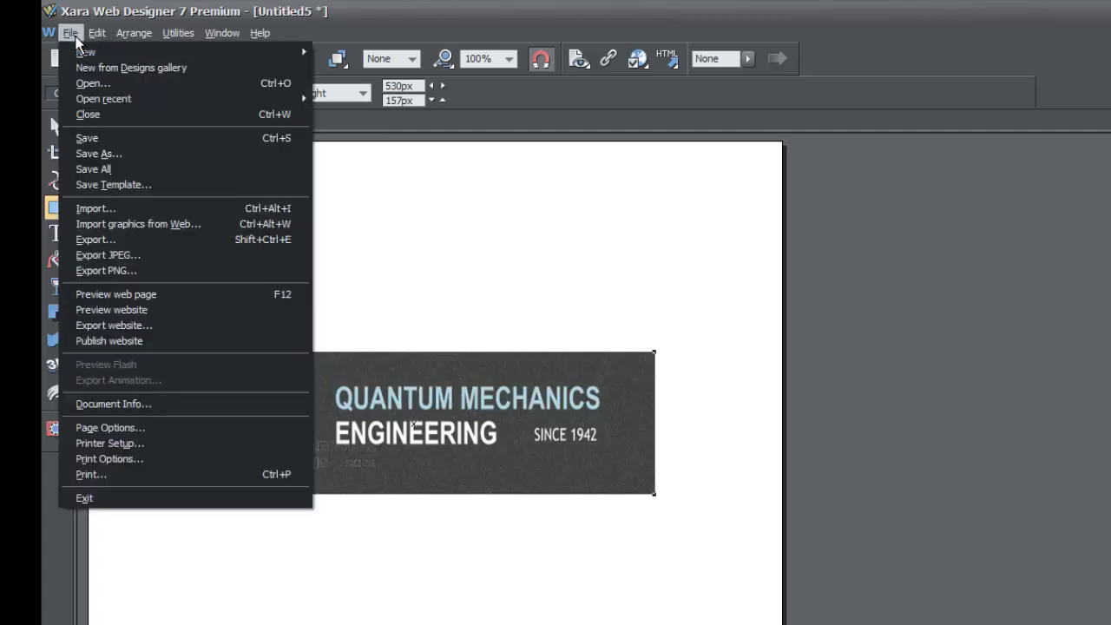
left_click(167, 311)
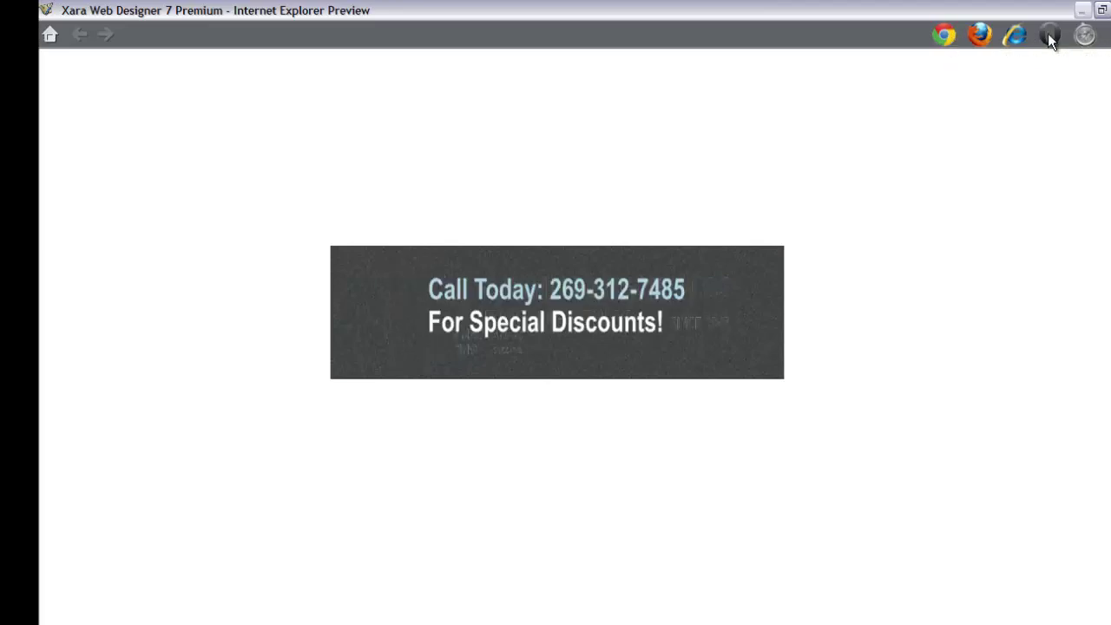
left_click(977, 37)
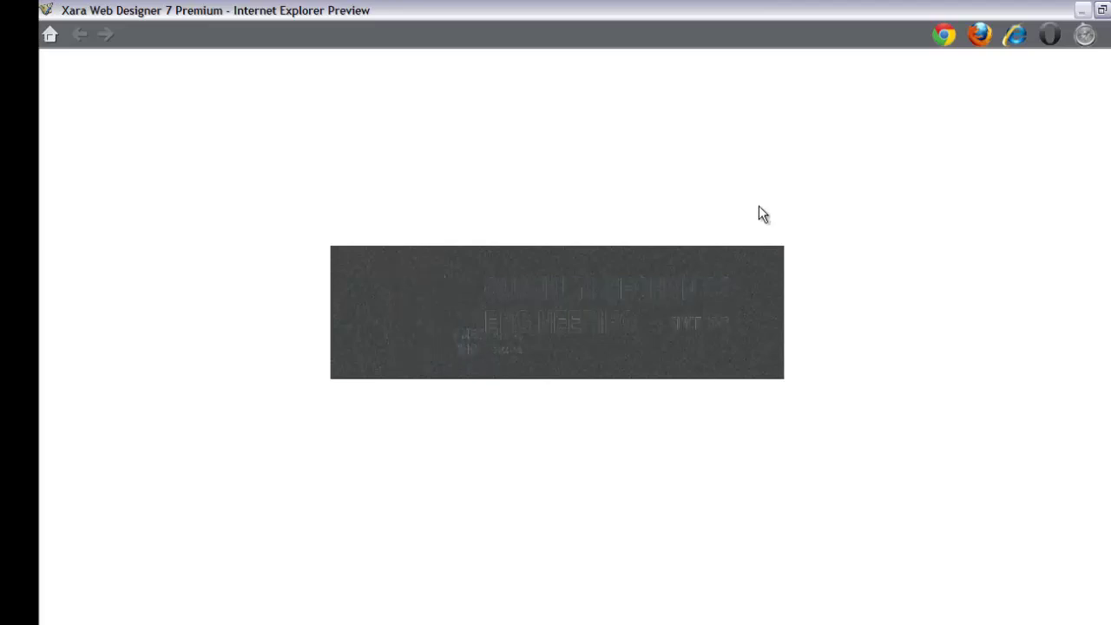
left_click(978, 39)
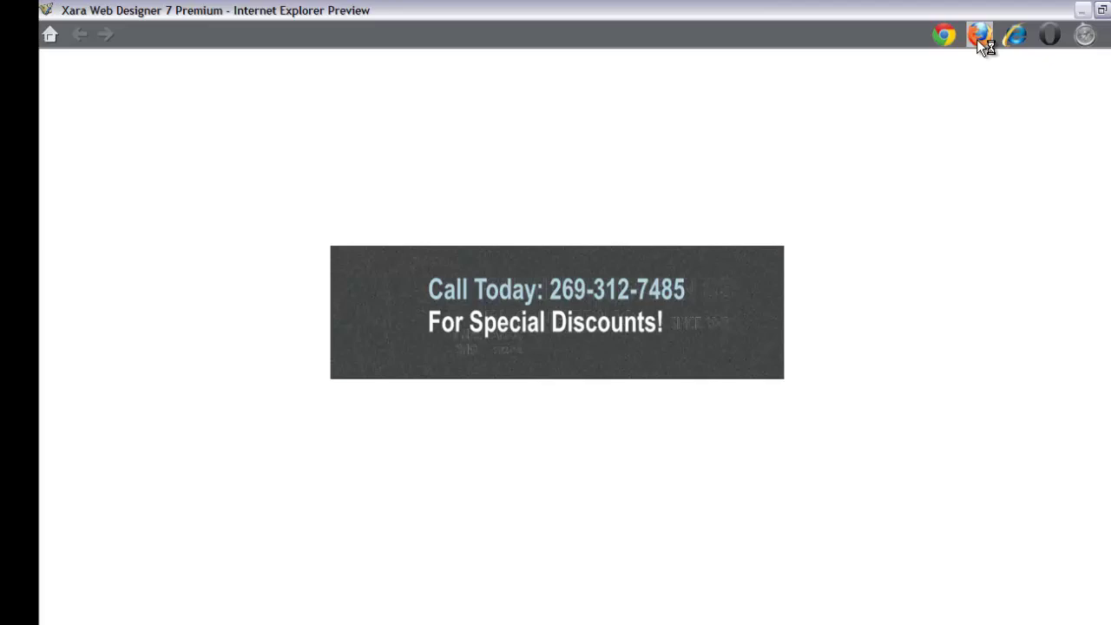